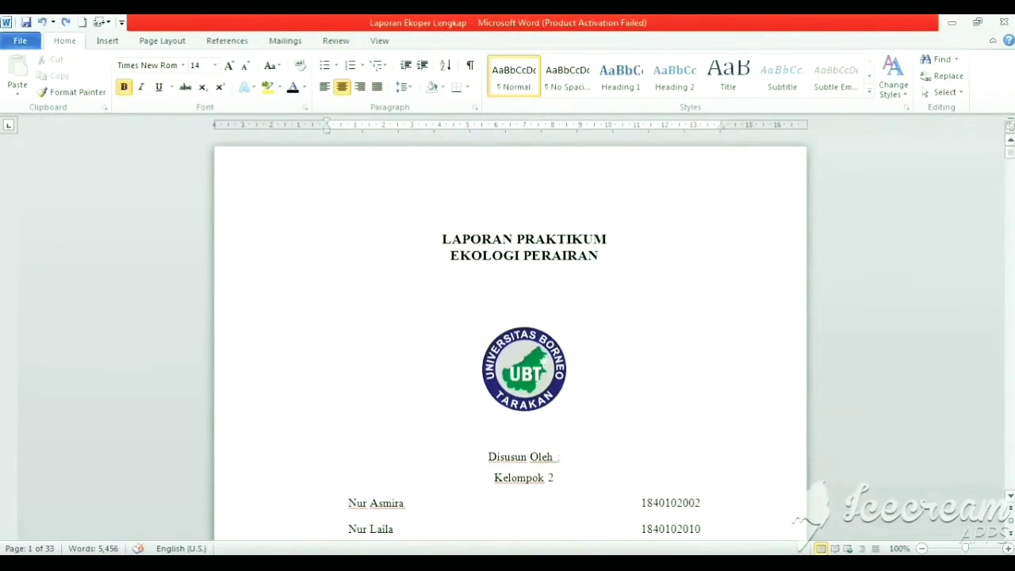
Apply the Heading 1 style to the HALAMAN PENGESAHAN title.
scroll(510, 341, "down", 9)
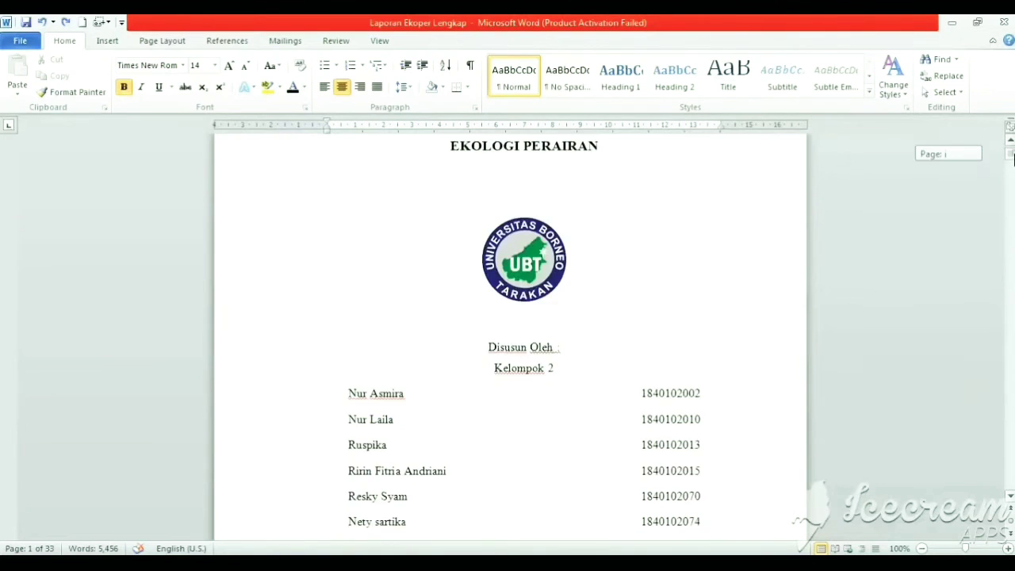
scroll(510, 341, "down", 18)
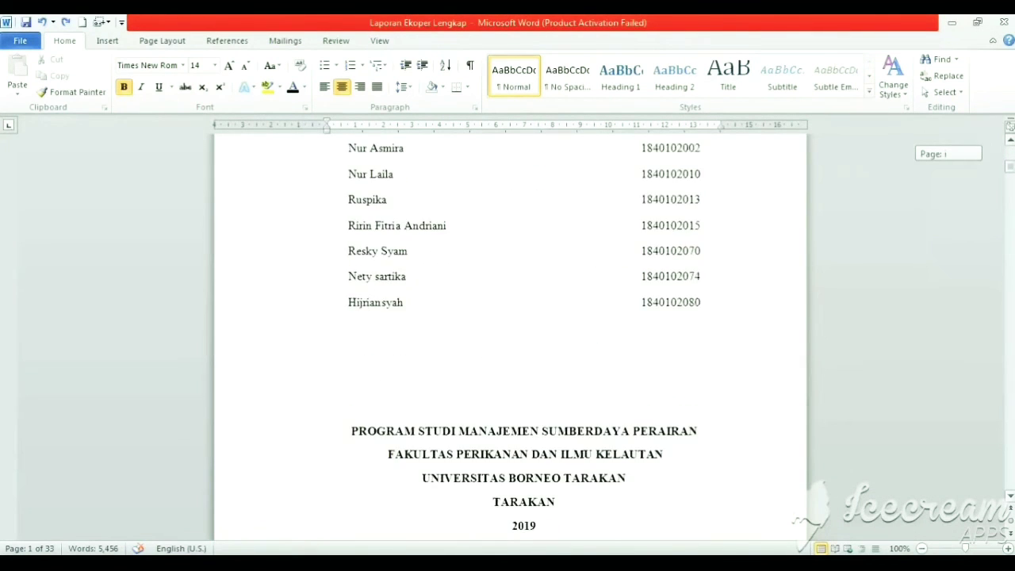
scroll(510, 341, "down", 18)
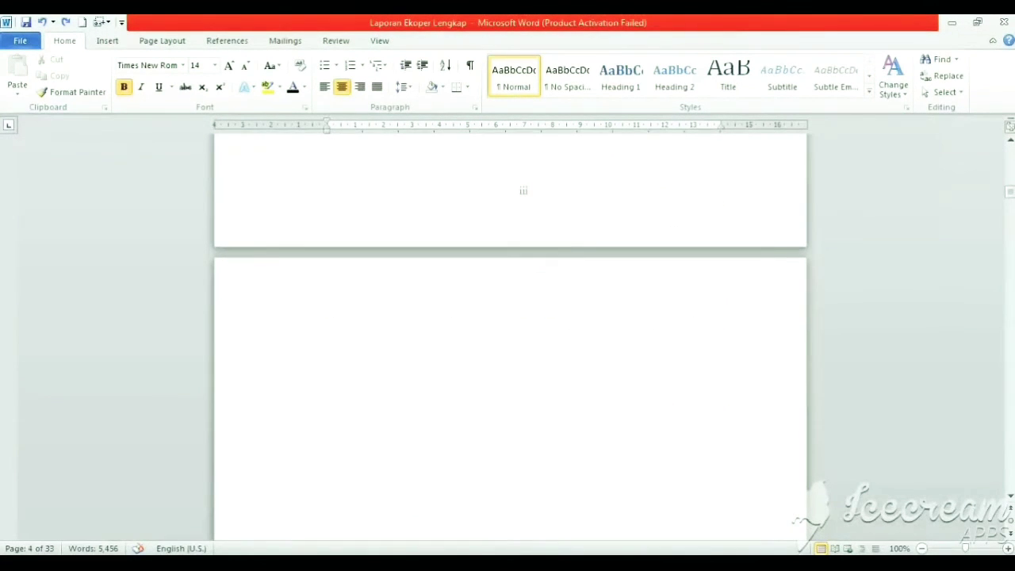
left_click(657, 365)
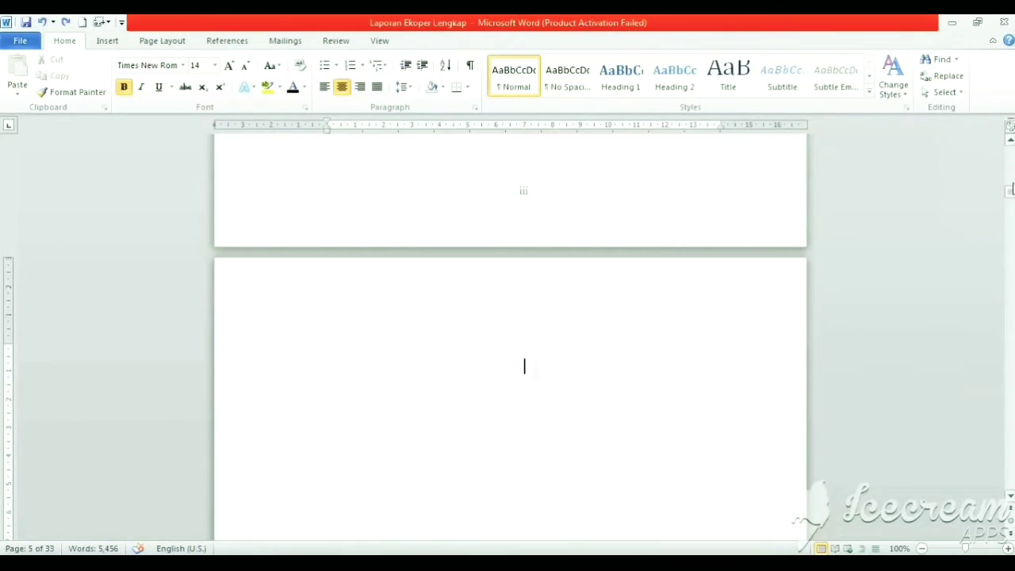
left_click_drag(1011, 194, 1012, 172)
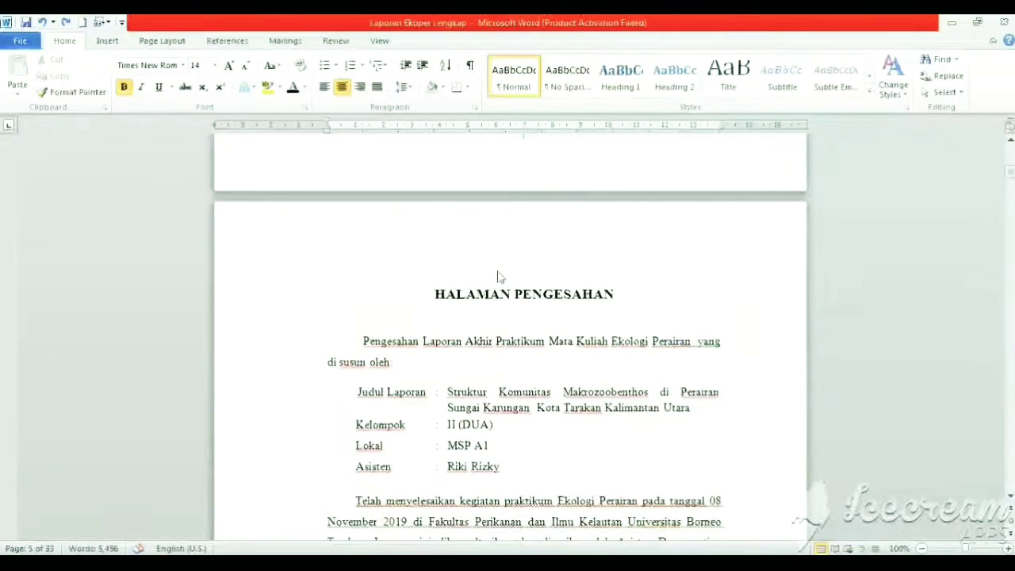
triple_click(433, 292)
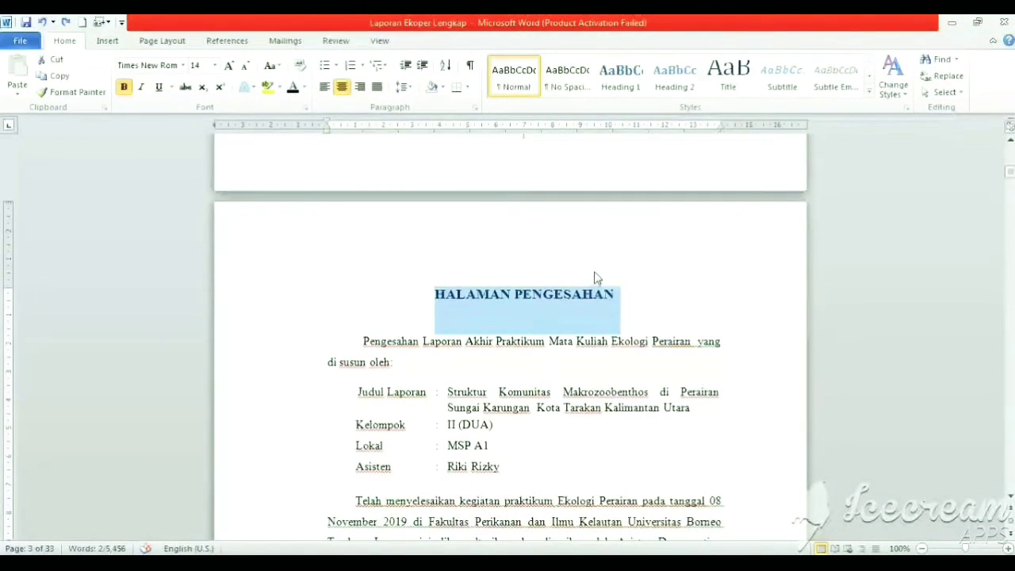
left_click(620, 81)
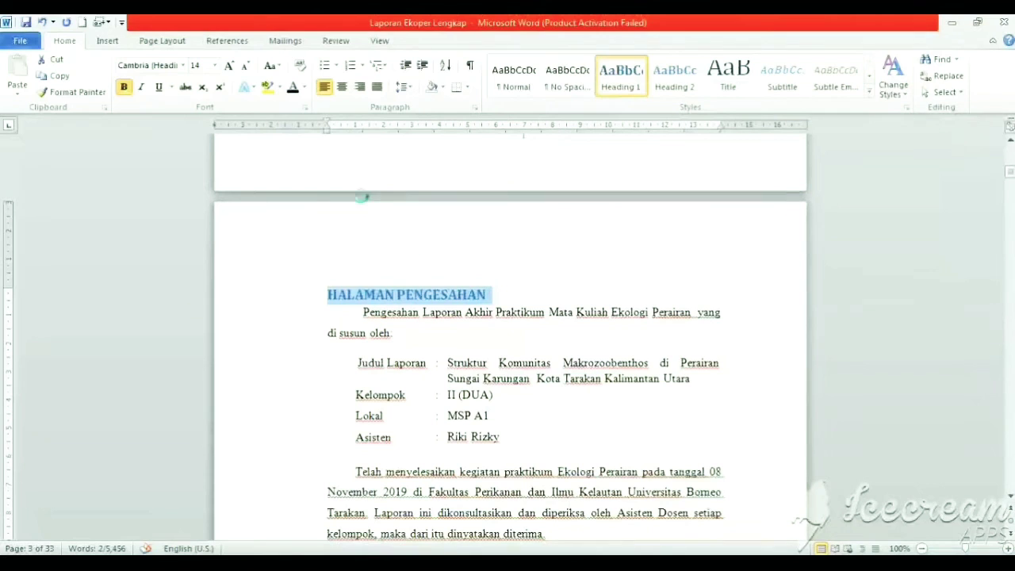
Format the HALAMAN PENGESAHAN heading as black, centered Times New Roman text.
left_click(182, 66)
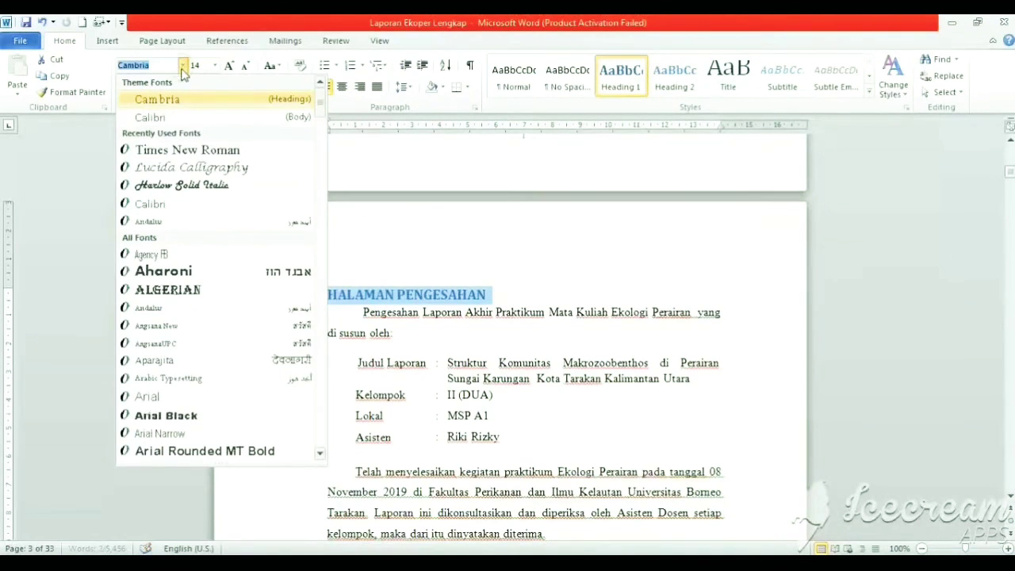
left_click(196, 151)
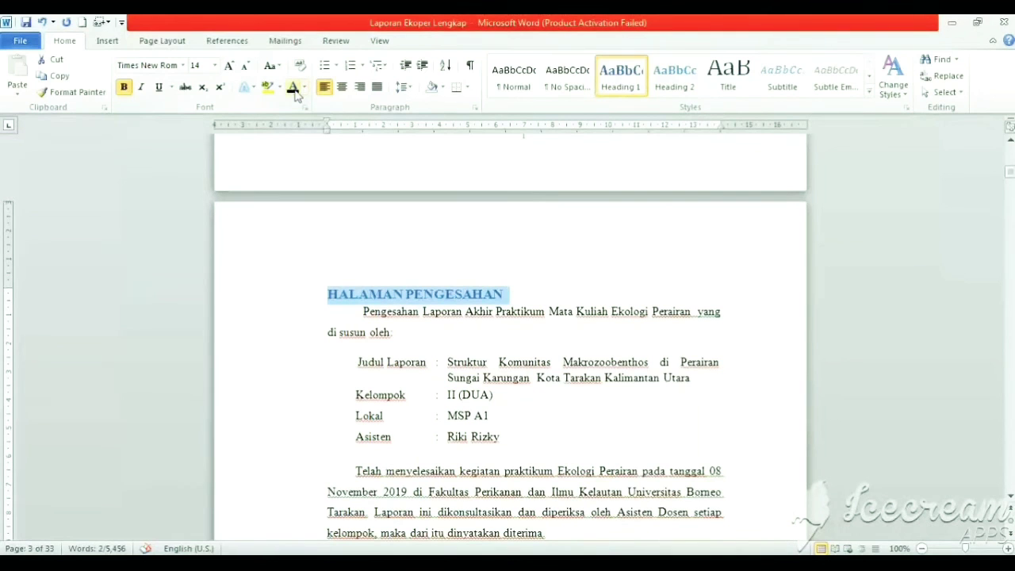
left_click(342, 87)
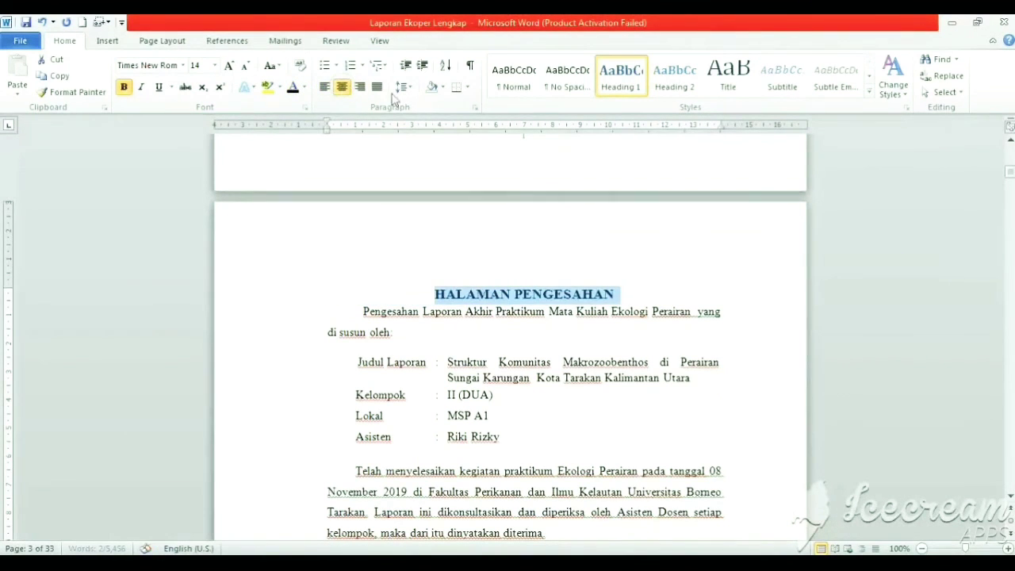
Set the HALAMAN PENGESAHAN heading's line spacing to 2.0 and add space after the paragraph.
left_click(406, 89)
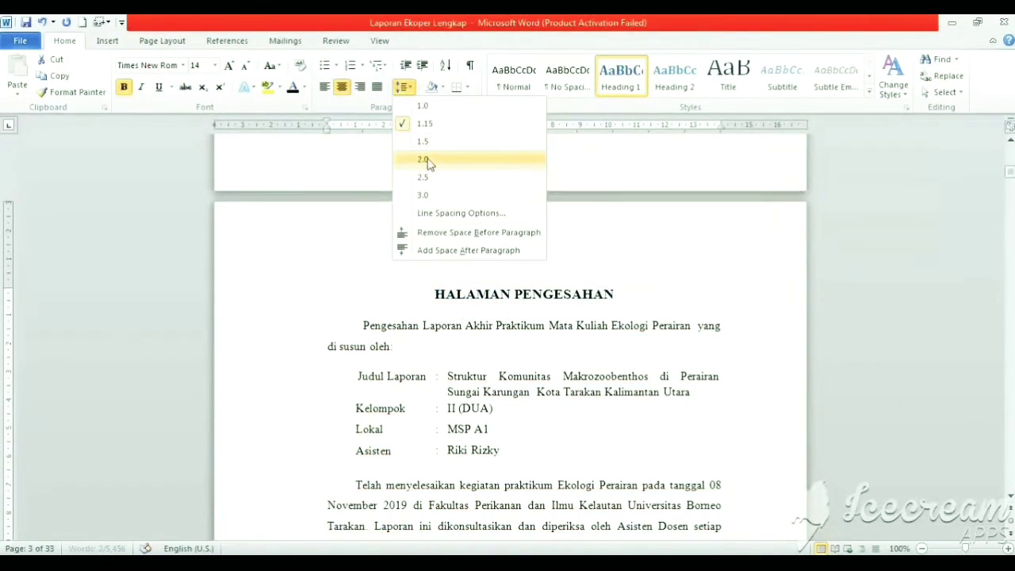
left_click(425, 159)
left_click(406, 88)
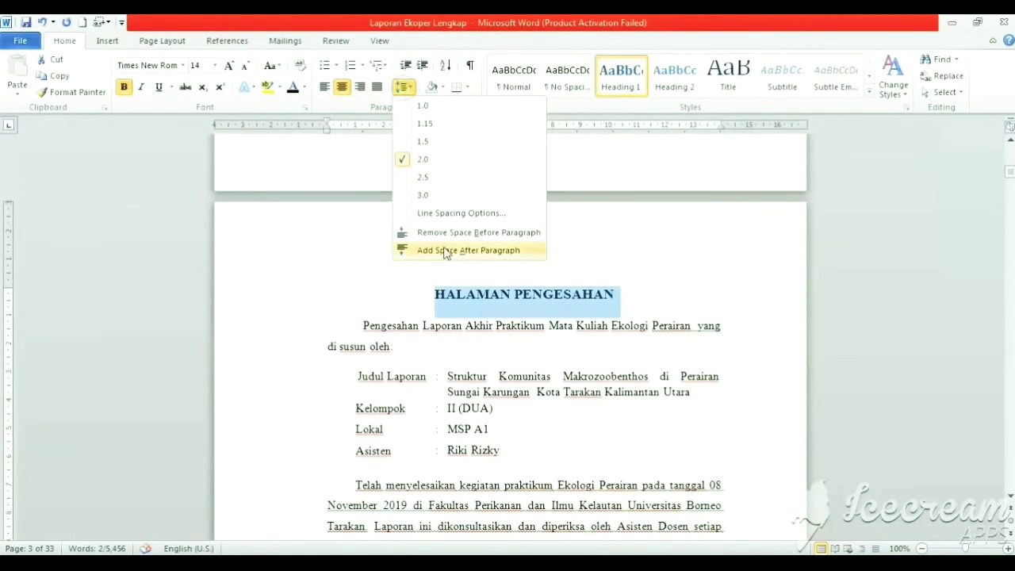
left_click(442, 250)
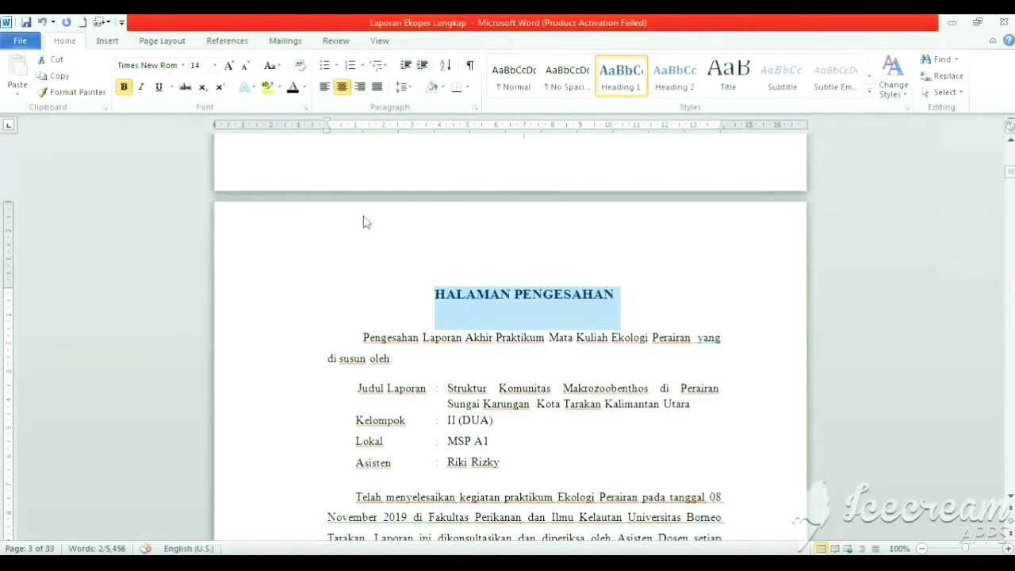
Copy the HALAMAN PENGESAHAN heading's formatting to the KATA PENGANTAR and BAB I. PENDAHULUAN titles with Format Painter.
left_click(99, 94)
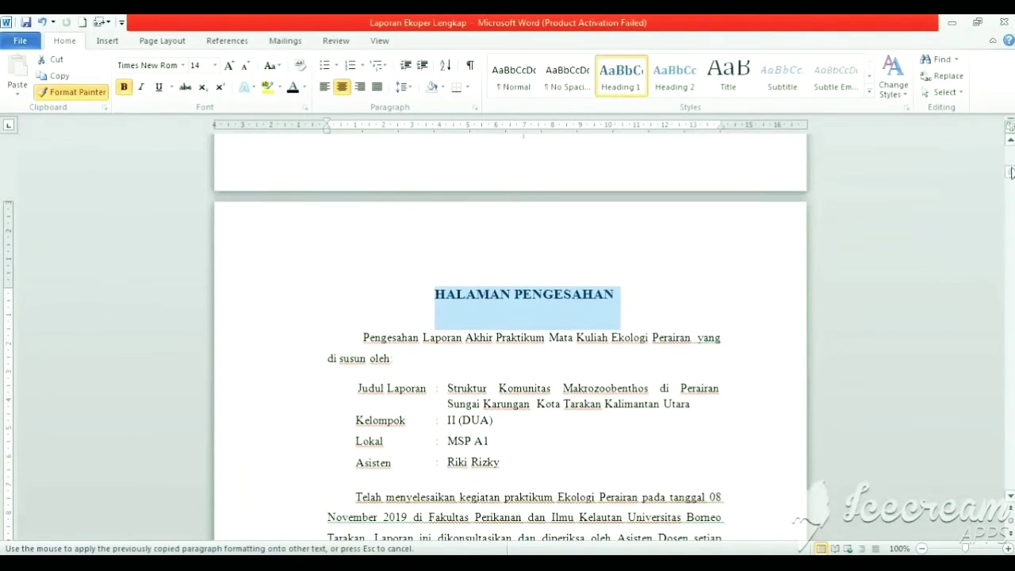
left_click_drag(1011, 173, 1012, 182)
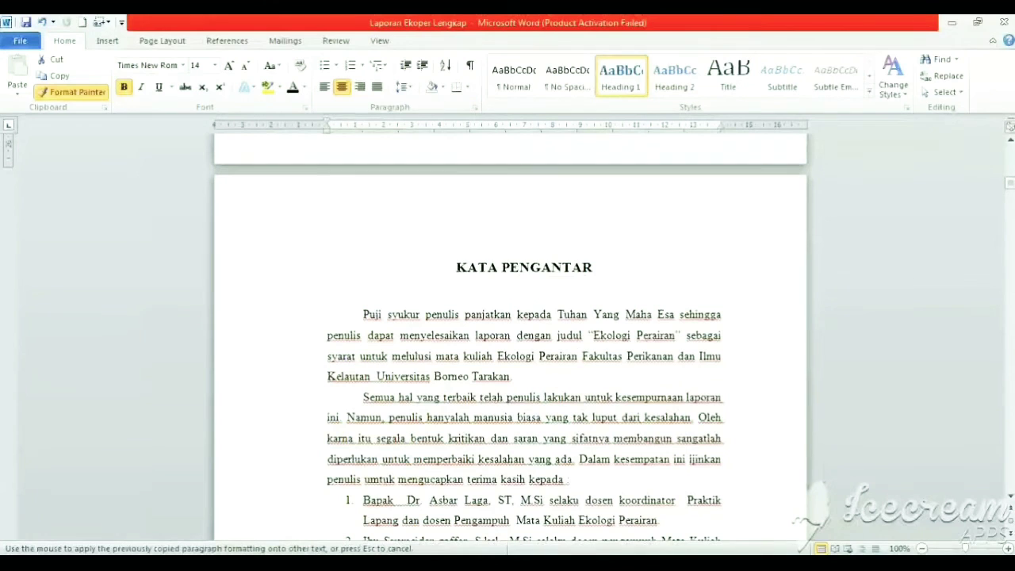
left_click_drag(457, 267, 569, 272)
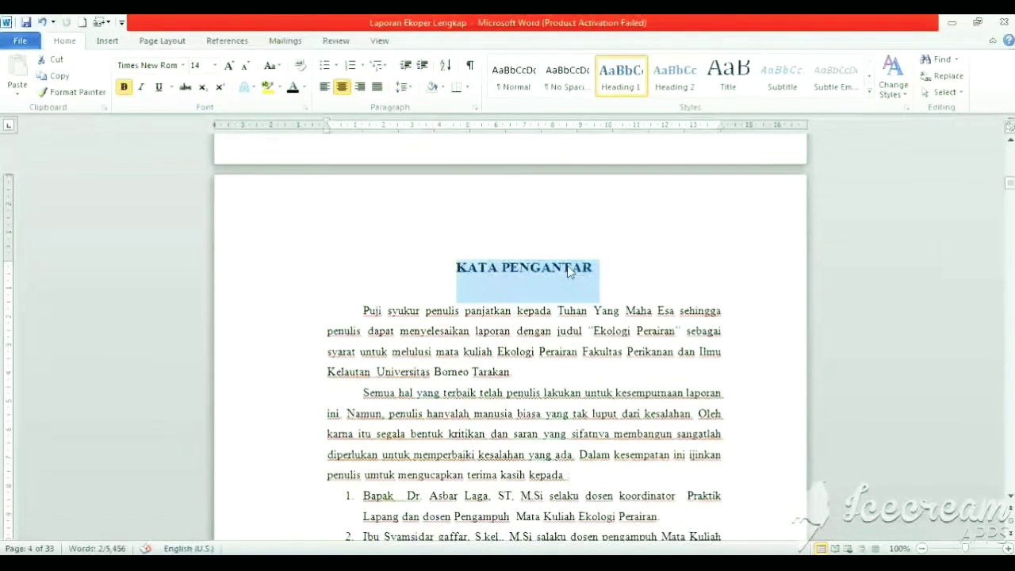
left_click(89, 93)
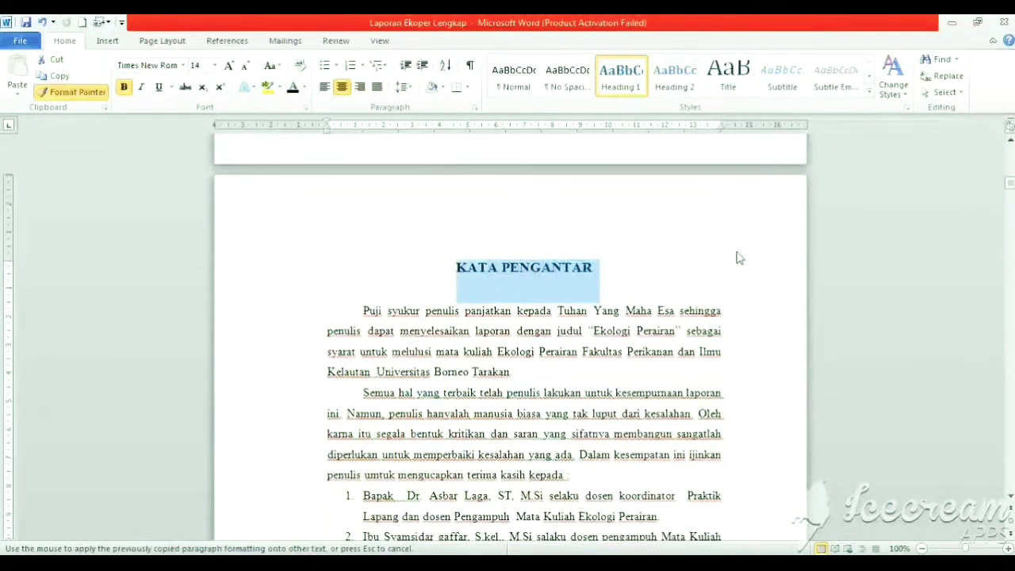
left_click_drag(1009, 193, 1014, 210)
mouse_move(457, 213)
left_mouse_down()
mouse_move(532, 235)
mouse_move(570, 229)
left_mouse_up()
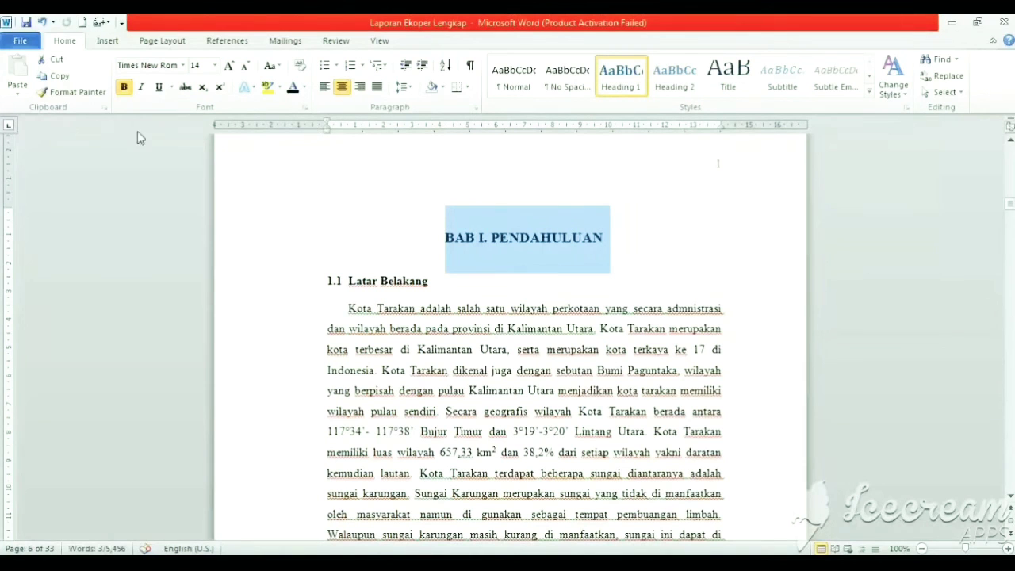
Copy the BAB I heading's formatting to the BAB II. TINJUAN PUSTAKA and BAB III. METODE PRAKTIK titles with Format Painter.
left_click(71, 92)
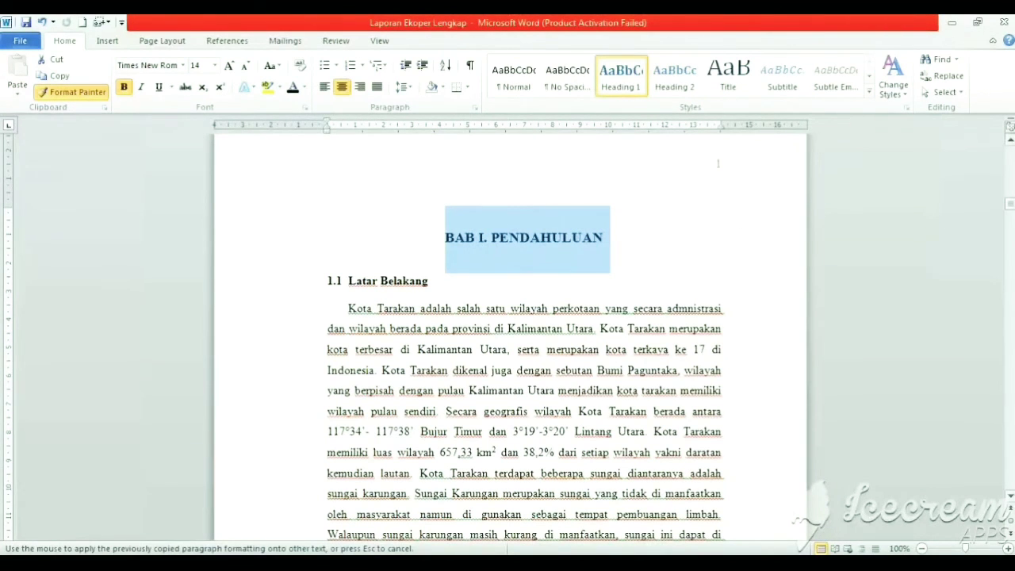
left_click_drag(1011, 204, 1010, 225)
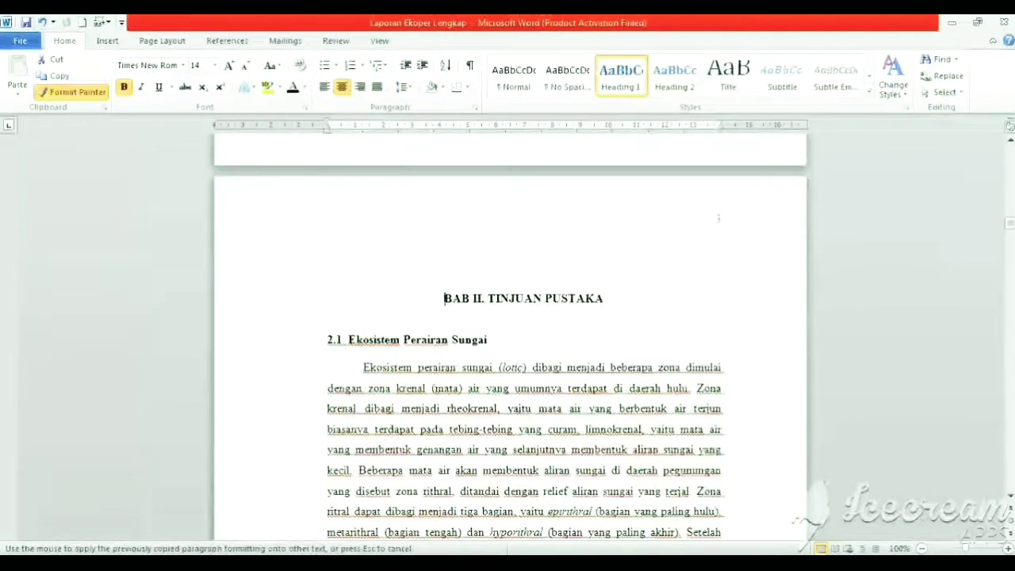
left_click_drag(439, 298, 599, 306)
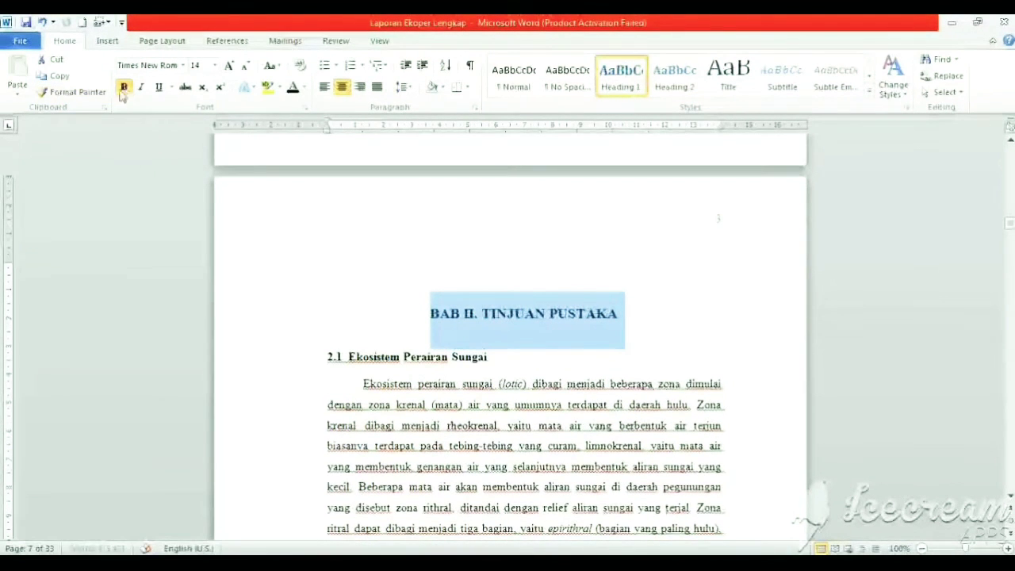
left_click(76, 92)
left_click_drag(1011, 232, 1013, 272)
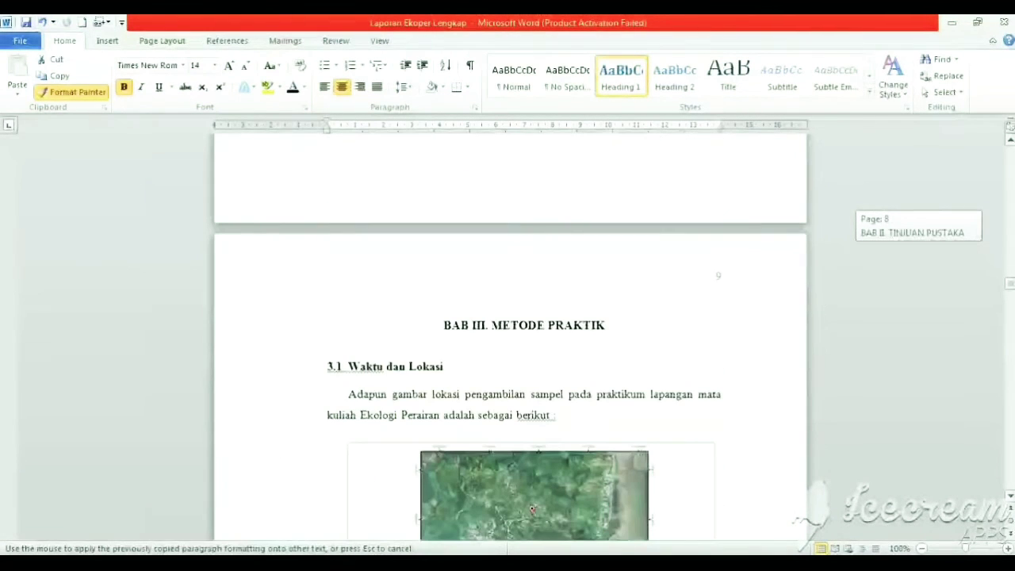
left_click_drag(429, 326, 613, 328)
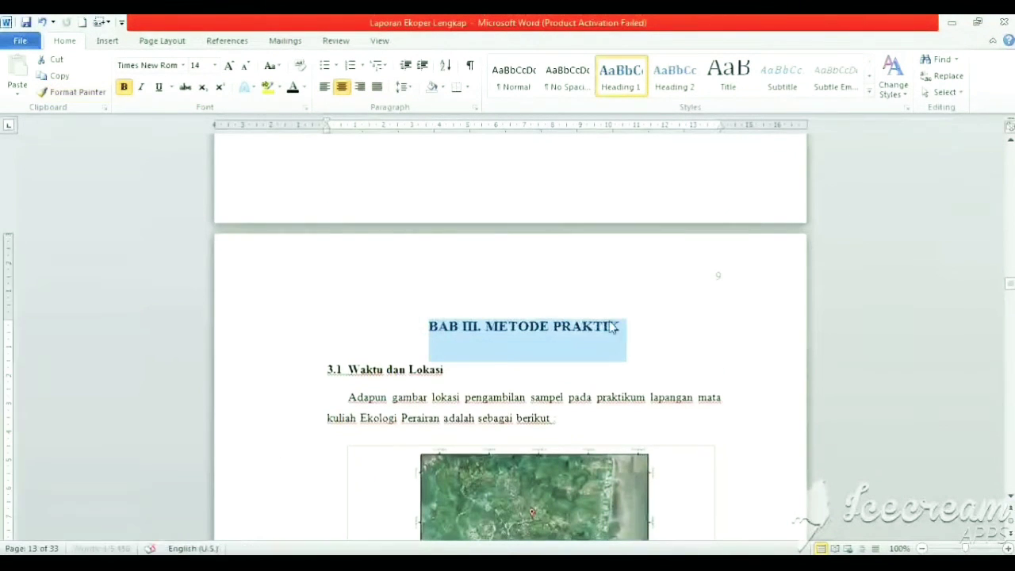
Copy the BAB III heading's formatting to the BAB IV. HASIL DAN PEMBAHASAN and BAB V. PENUTUP titles with Format Painter.
left_click(73, 92)
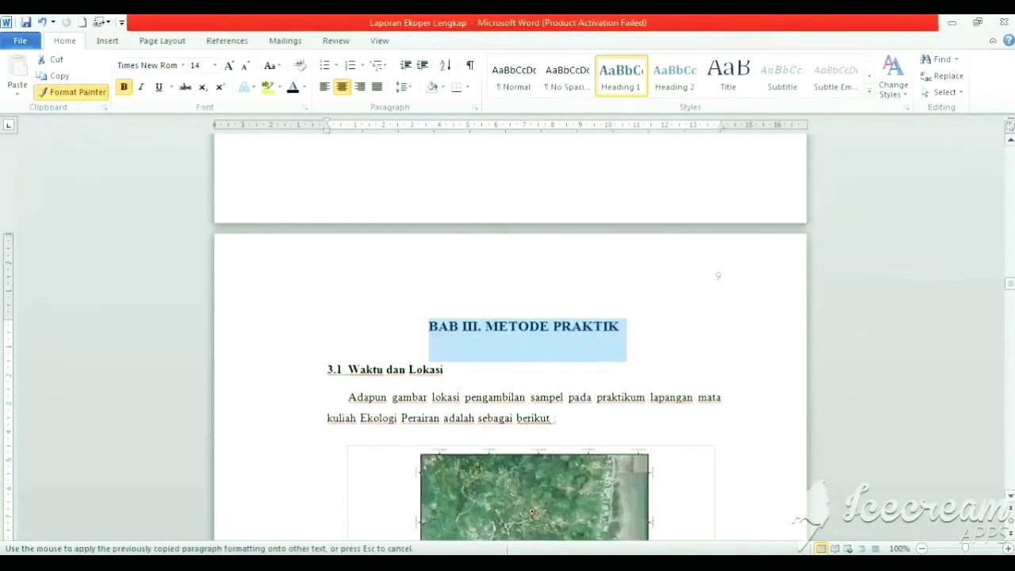
left_click_drag(1011, 288, 1012, 324)
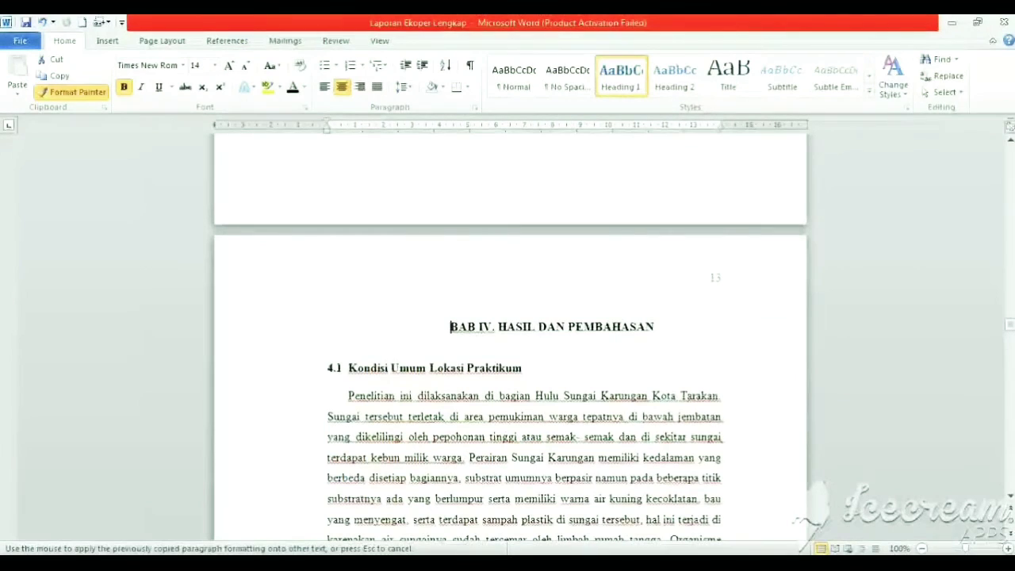
mouse_move(451, 326)
left_mouse_down()
mouse_move(568, 359)
mouse_move(680, 325)
left_mouse_up()
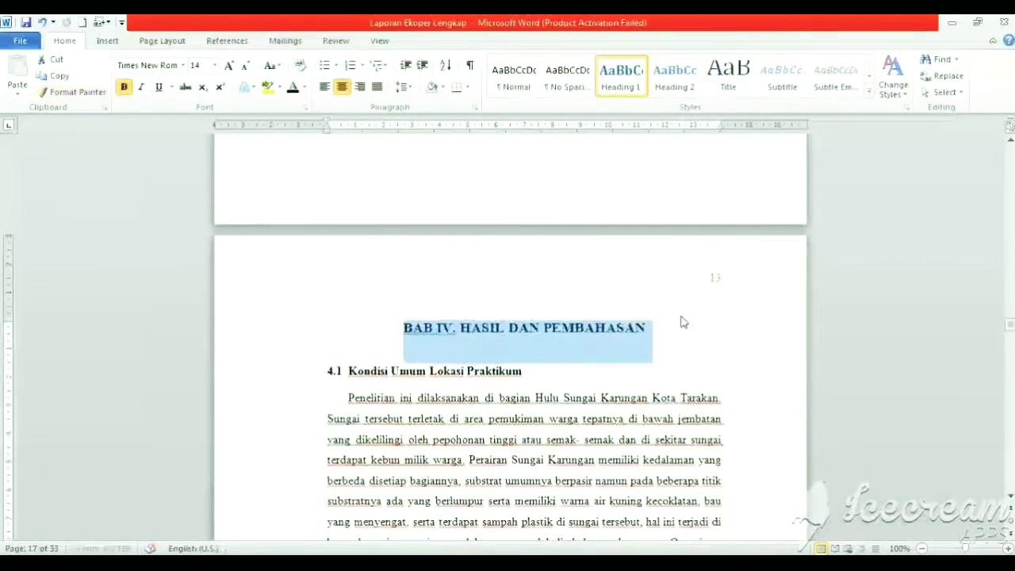
left_click(87, 92)
left_click_drag(1012, 325, 1012, 425)
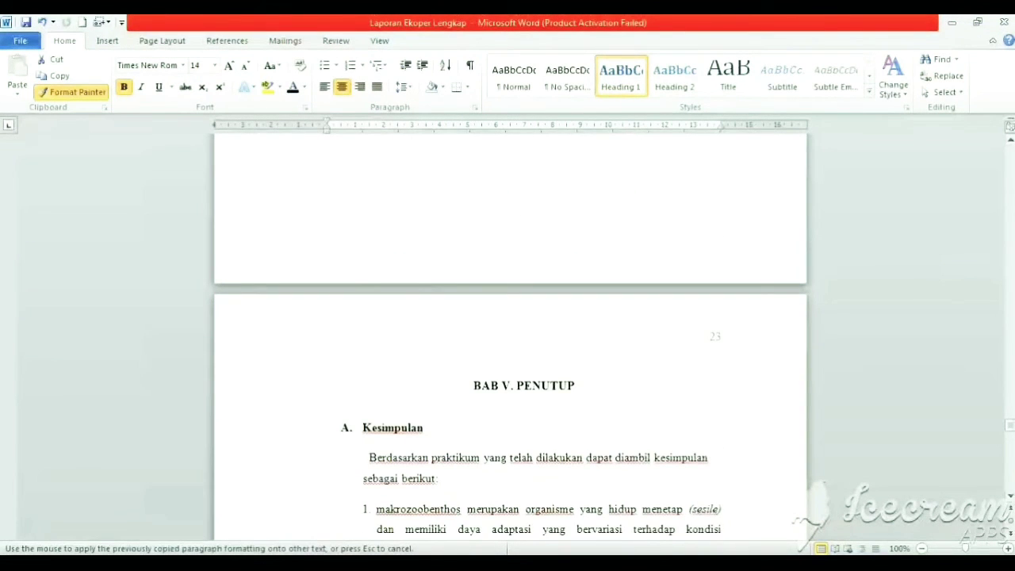
left_click_drag(473, 386, 562, 392)
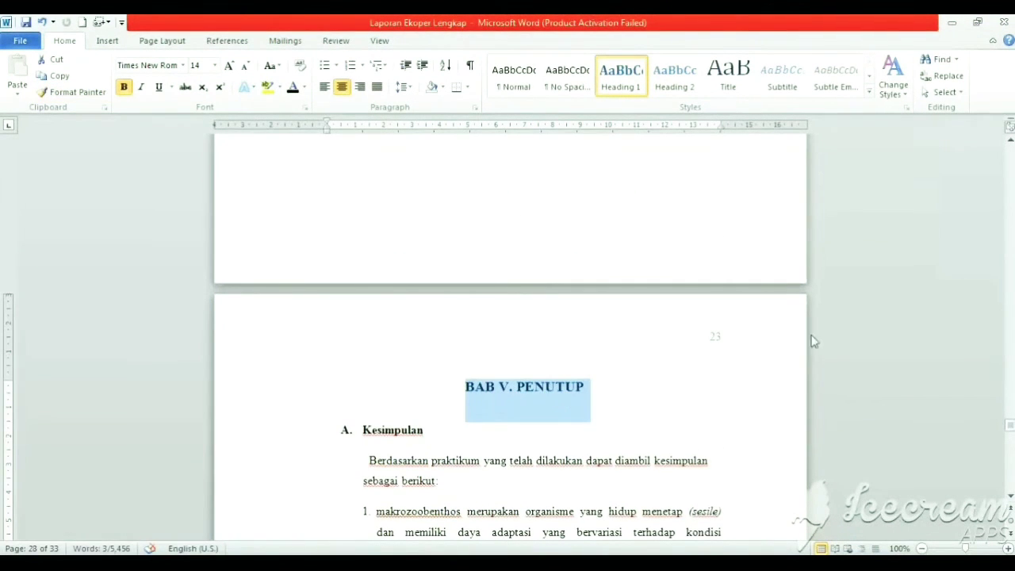
Copy the BAB V heading's formatting to the DAFTAR PUSTAKA and LAMPIRAN titles with Format Painter.
left_click(83, 92)
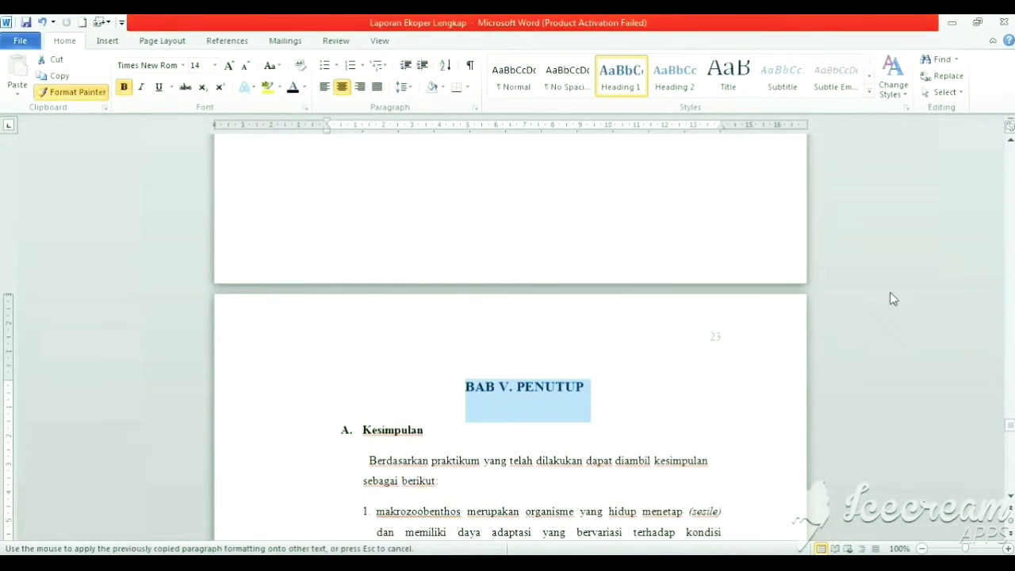
left_click_drag(1012, 428, 1012, 437)
left_click_drag(468, 249, 587, 251)
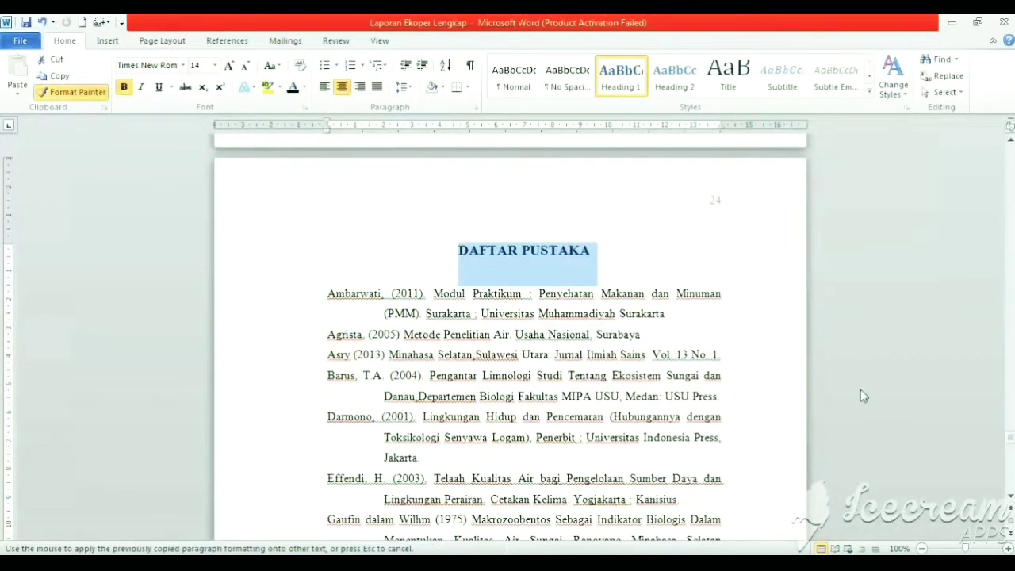
left_click_drag(1012, 446, 1012, 460)
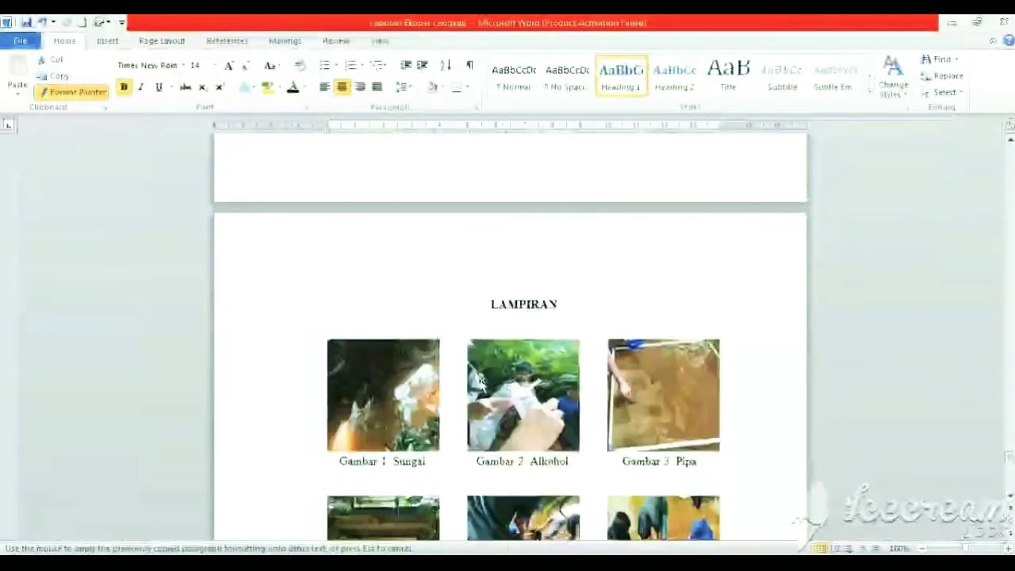
left_click_drag(483, 304, 580, 310)
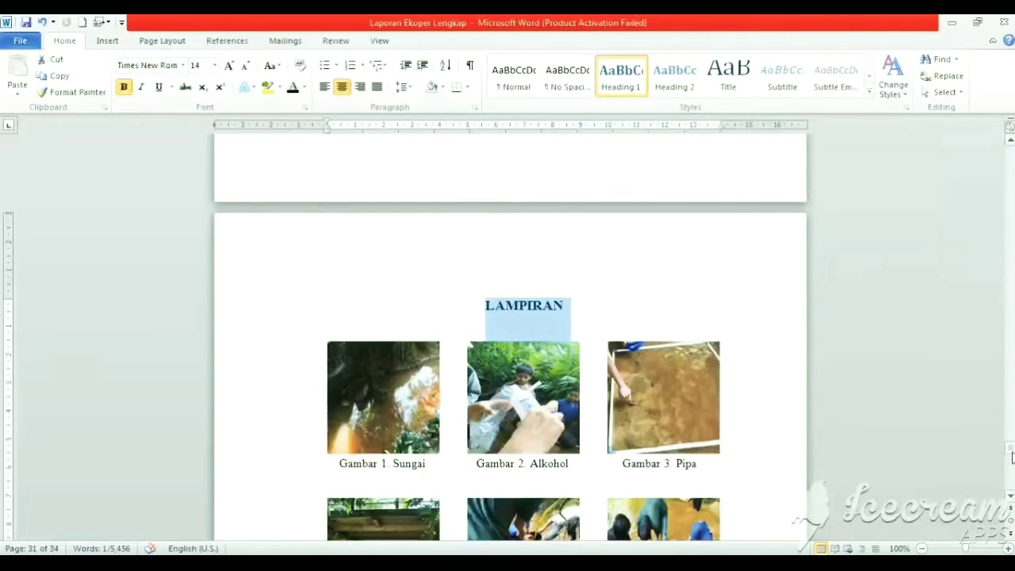
Apply the Heading 2 style to the Latar Belakang subheading under BAB I. PENDAHULUAN.
left_click_drag(1012, 456, 1007, 207)
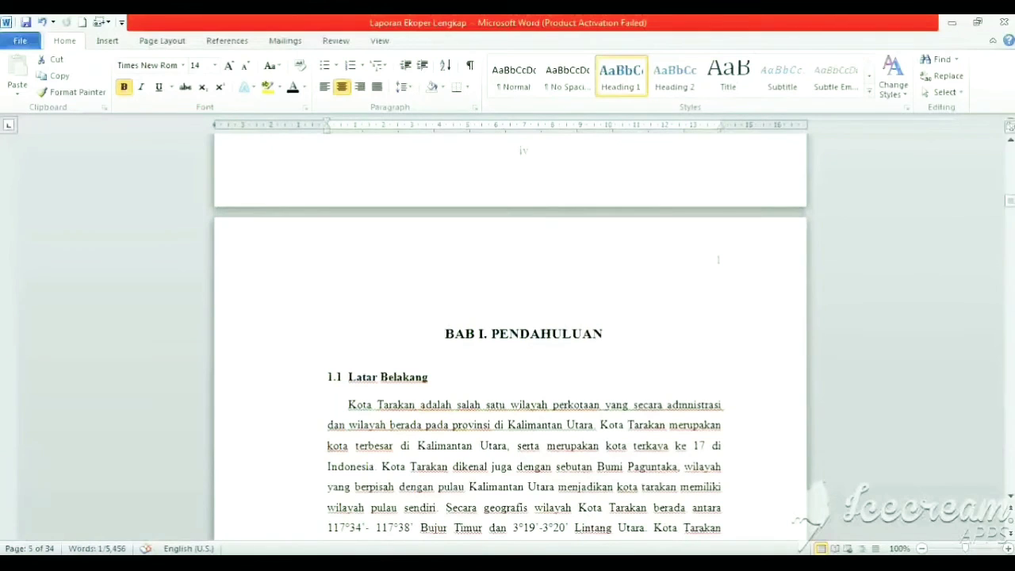
left_click_drag(437, 379, 366, 386)
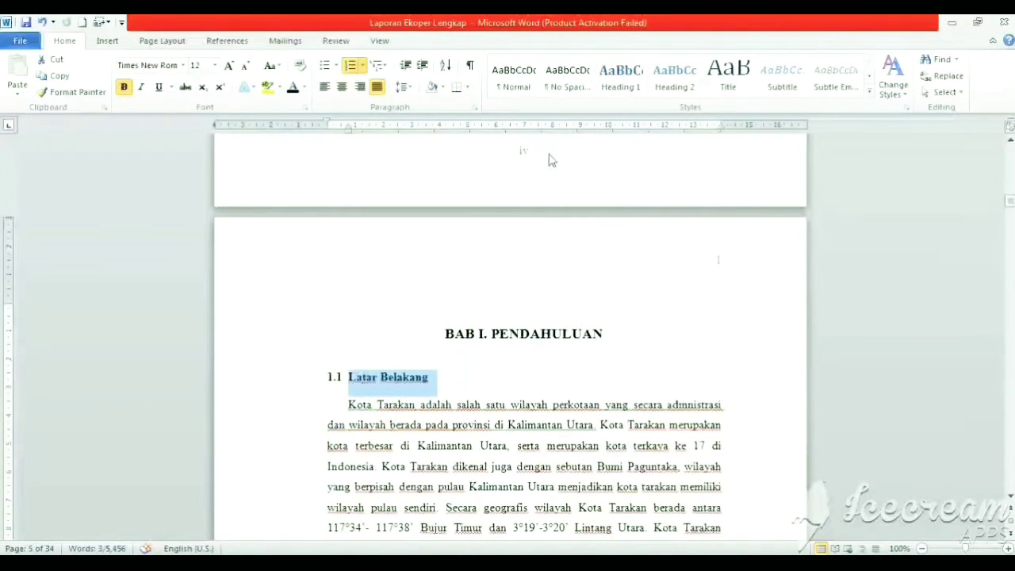
left_click(670, 85)
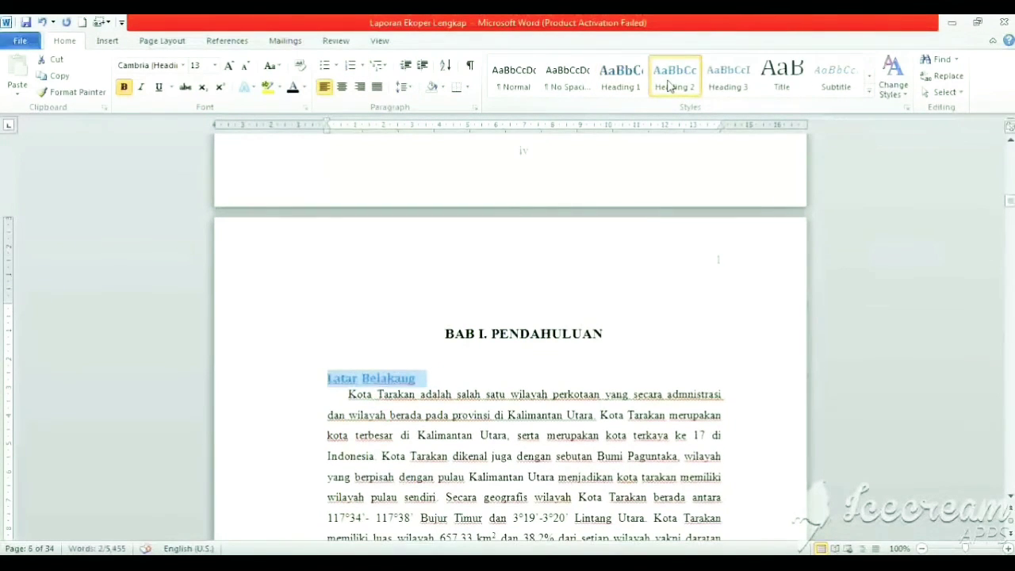
Format the Latar Belakang subheading in black 12 pt Times New Roman and number it 1.1.
left_click(183, 67)
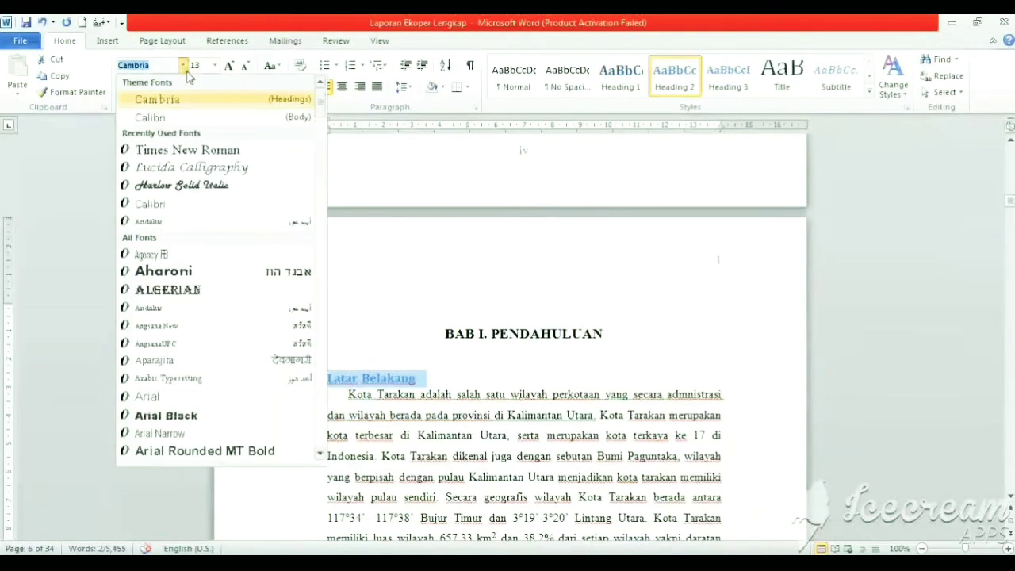
left_click(193, 150)
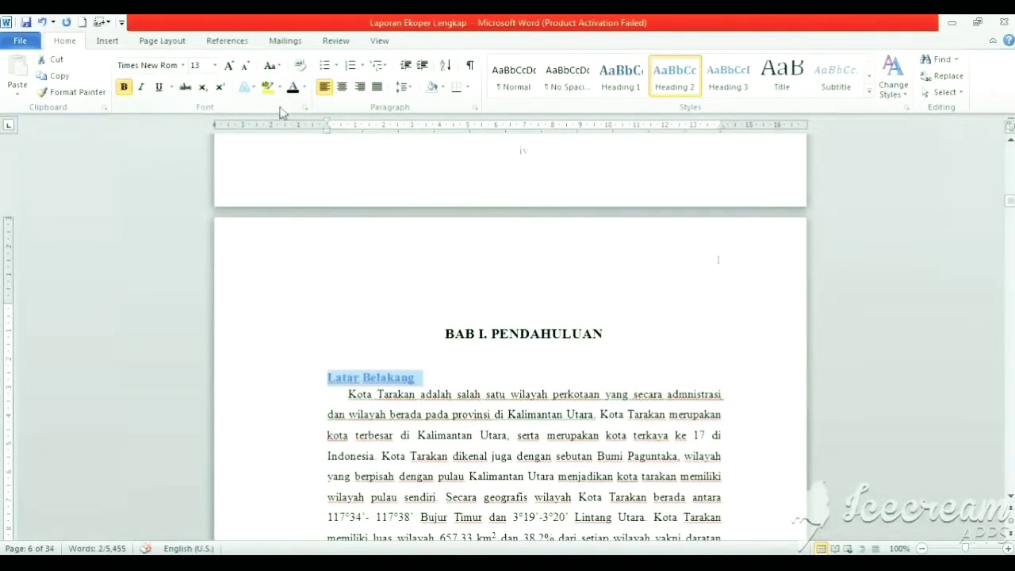
left_click(249, 67)
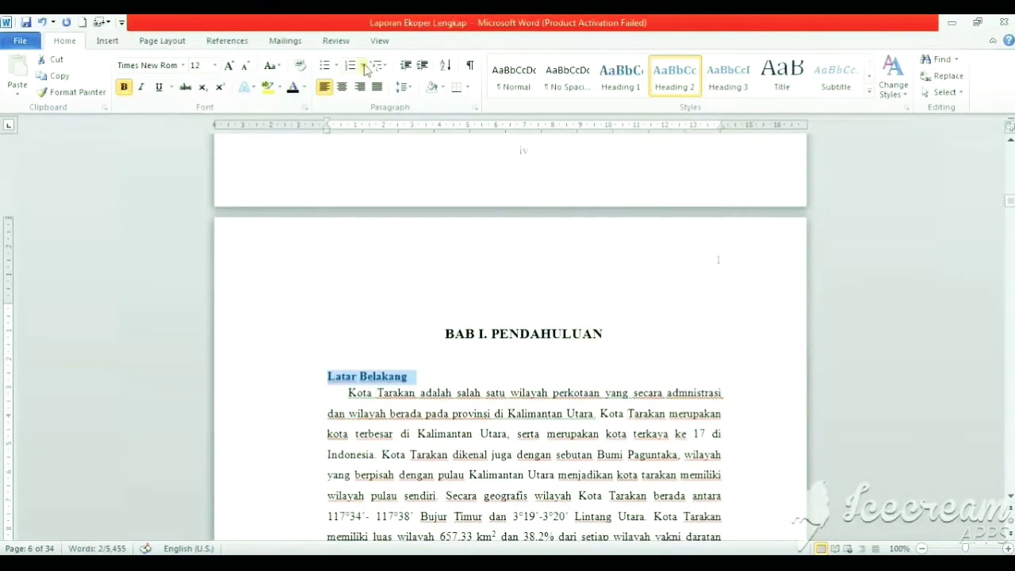
left_click(363, 65)
left_click(481, 132)
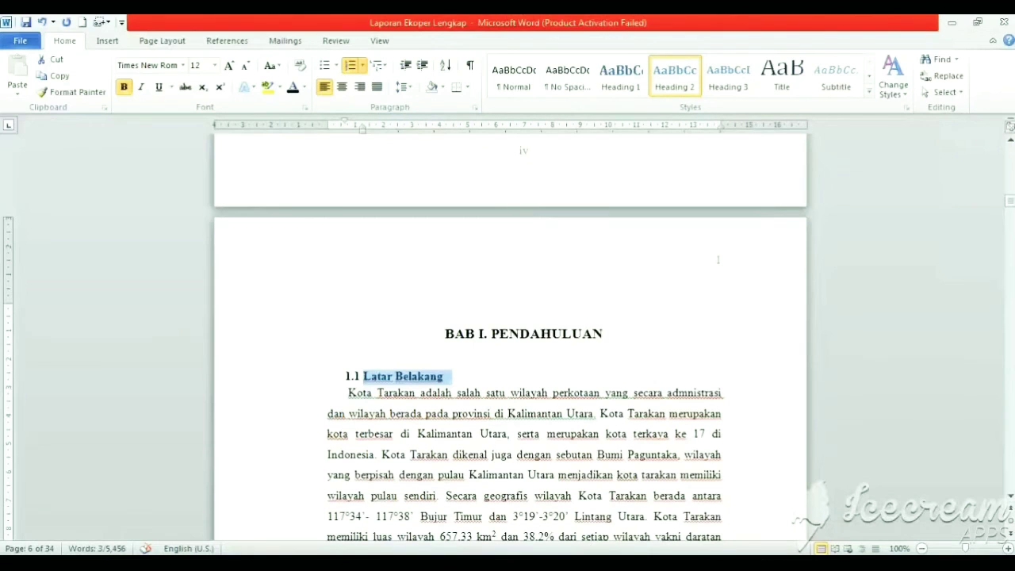
Copy the Latar Belakang subheading's formatting to the Tujuan and Manfaat subheadings with Format Painter.
left_click(100, 92)
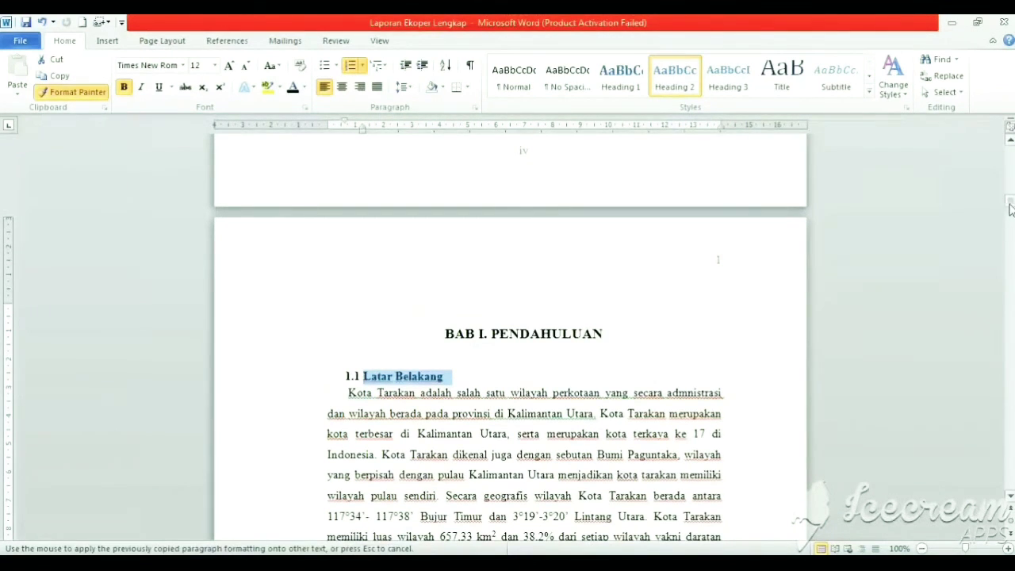
left_click_drag(1011, 207, 1010, 211)
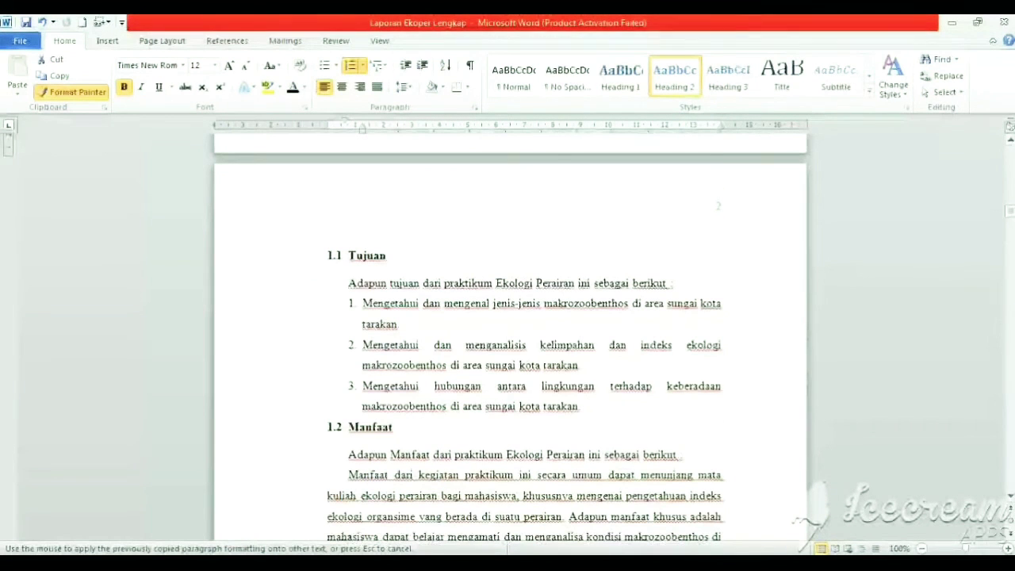
left_click_drag(387, 256, 327, 254)
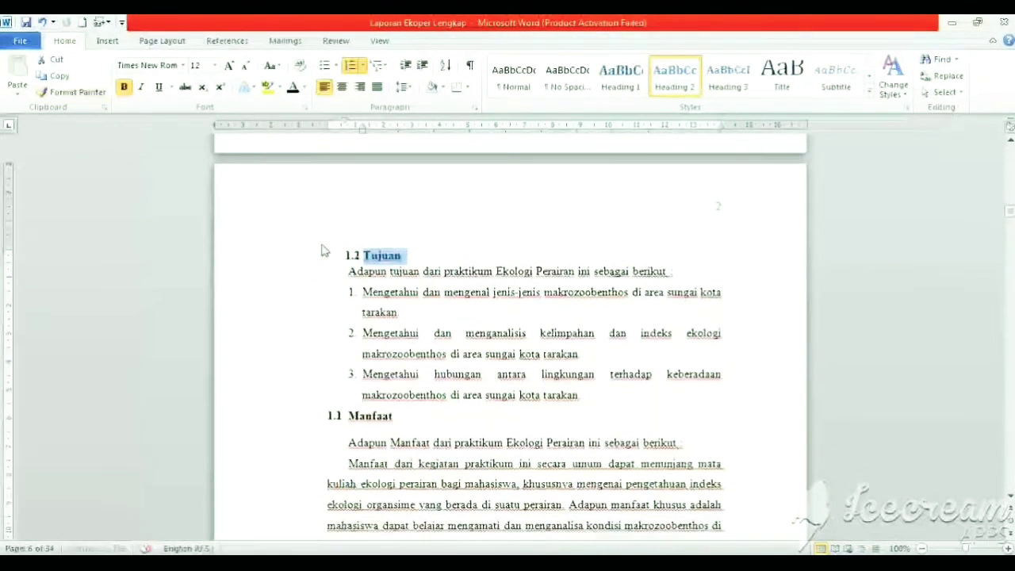
left_click(88, 93)
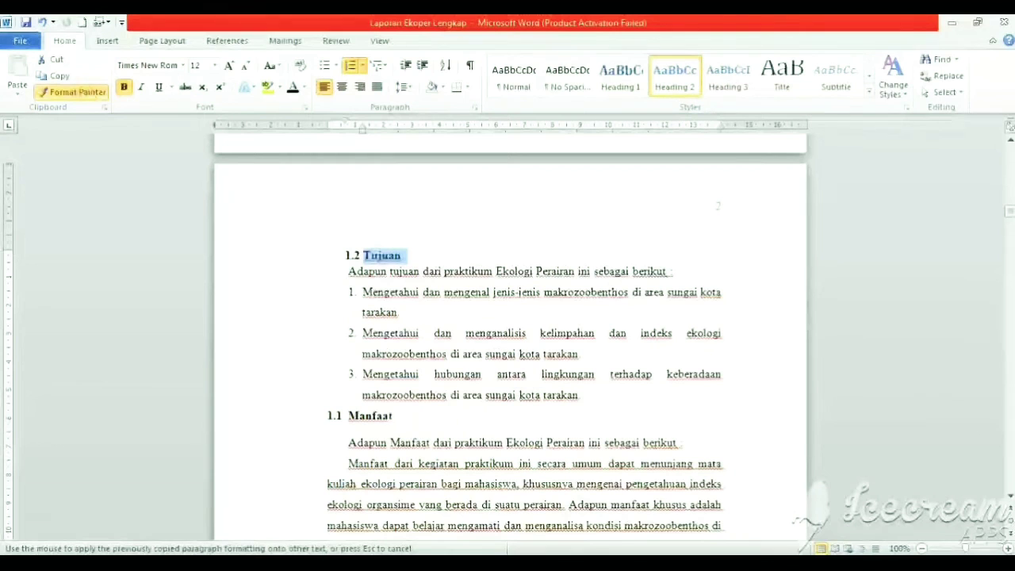
left_click_drag(393, 416, 349, 415)
Try to copy the Manfaat subheading's formatting to the 2.1 Ekosistem Perairan Sungai subheading with Format Painter.
left_click(95, 93)
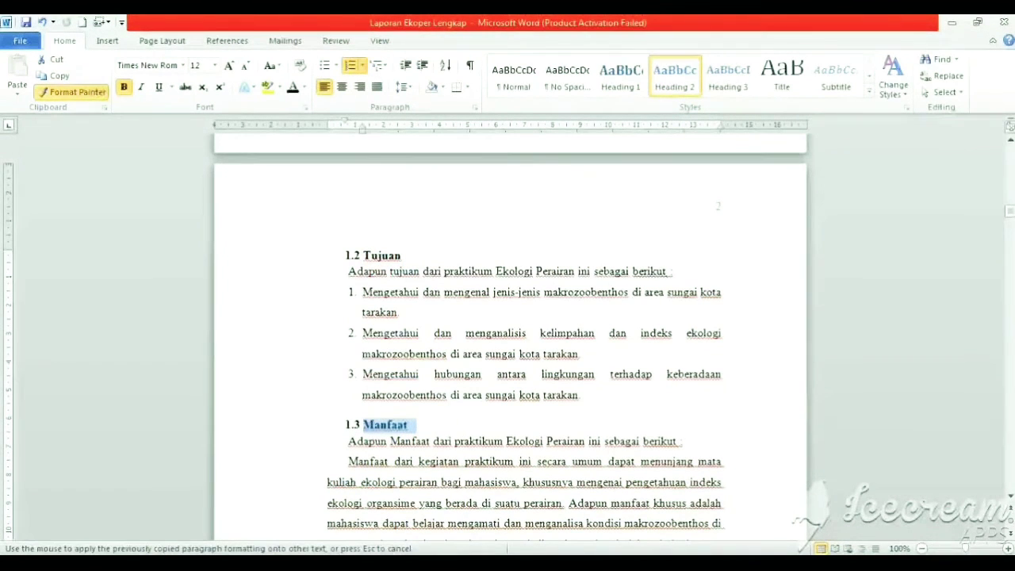
left_click_drag(1012, 212, 1012, 225)
left_click(349, 247)
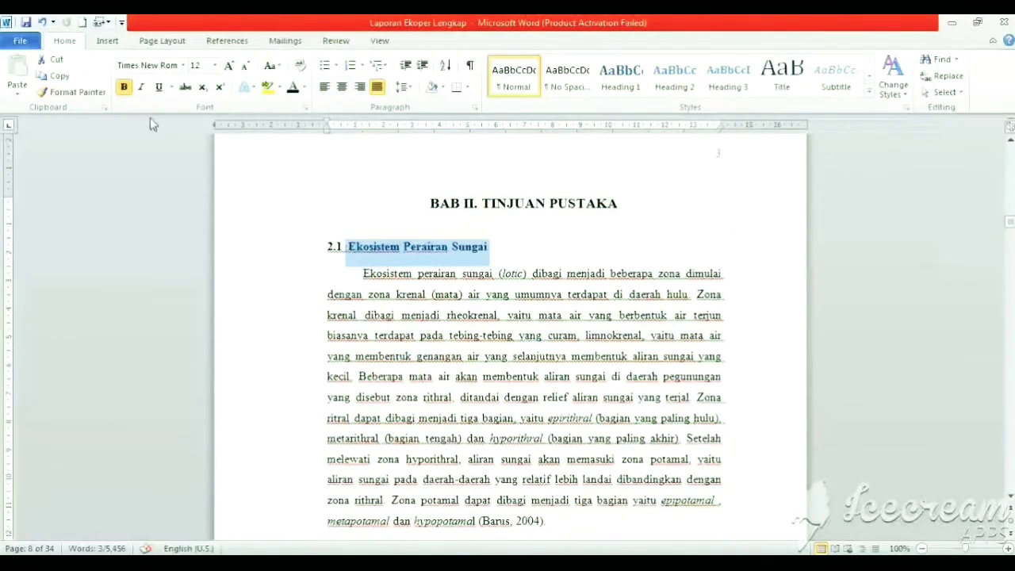
Copy the 2.1 subheading's formatting to 2.2 Definisi Makrozoobenthos and 2.3 Faktor Yang Mempengaruhi Makrozoobenthos with Format Painter.
left_click(100, 95)
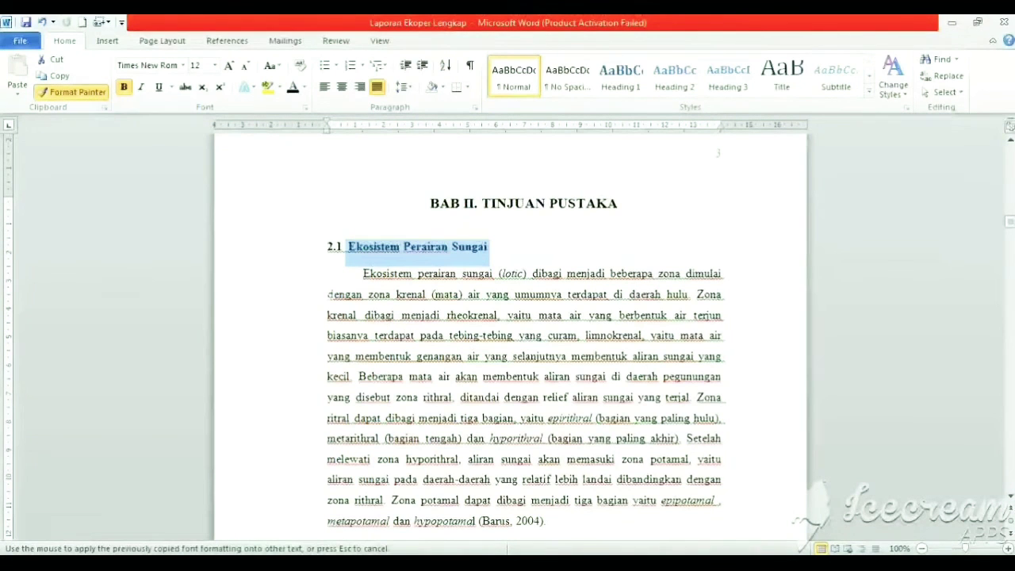
left_click_drag(1011, 224, 1013, 231)
left_click_drag(486, 224, 349, 225)
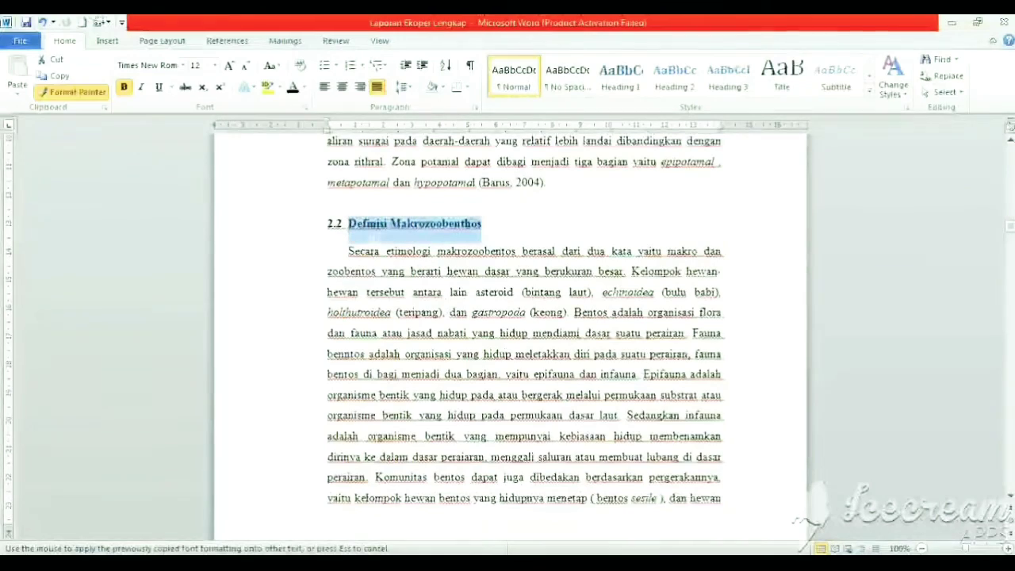
left_click(57, 99)
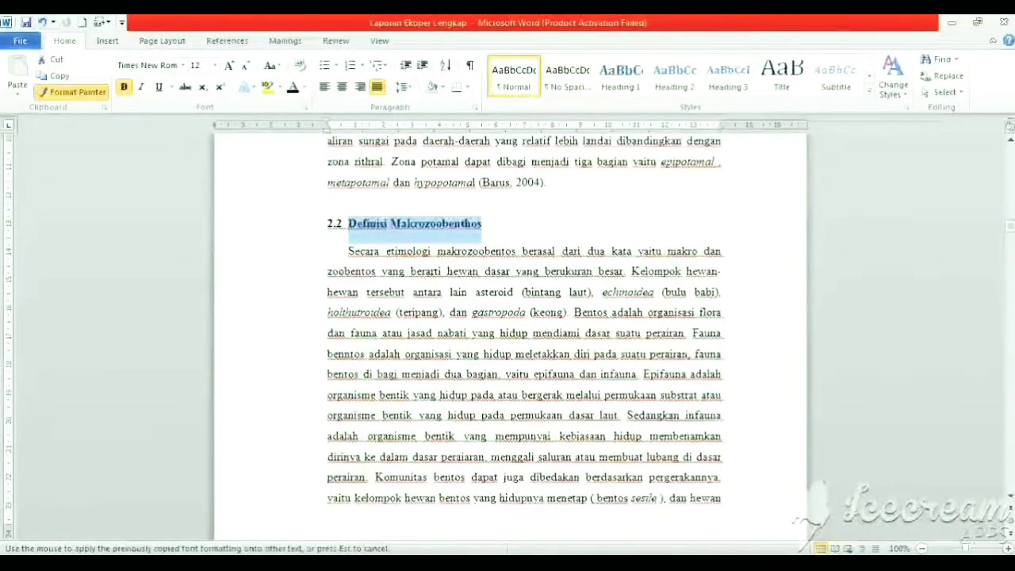
left_click_drag(1011, 232, 1010, 247)
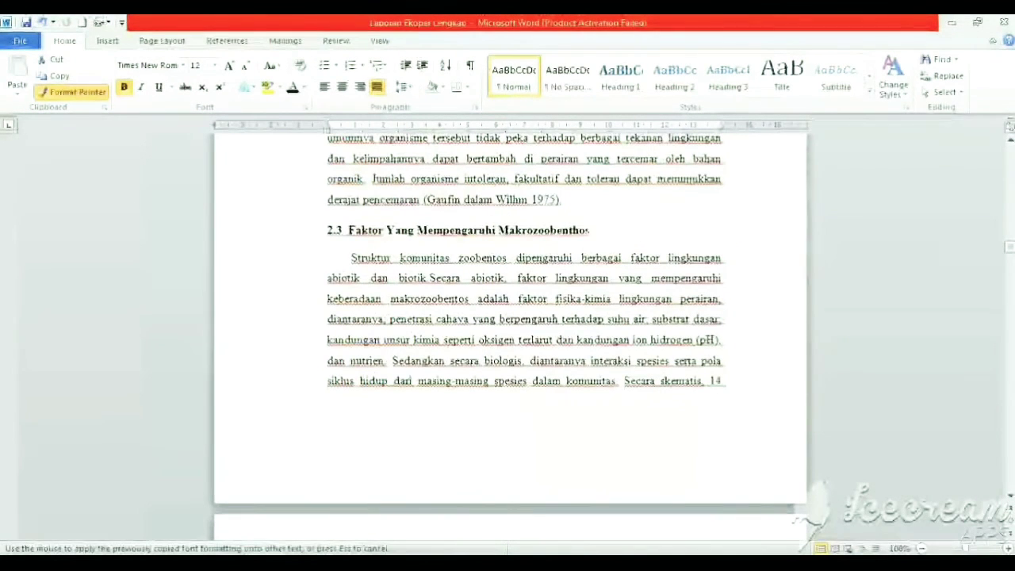
left_click_drag(590, 230, 332, 230)
Insert an automatic table of contents on the blank page before BAB I. PENDAHULUAN.
left_click(76, 92)
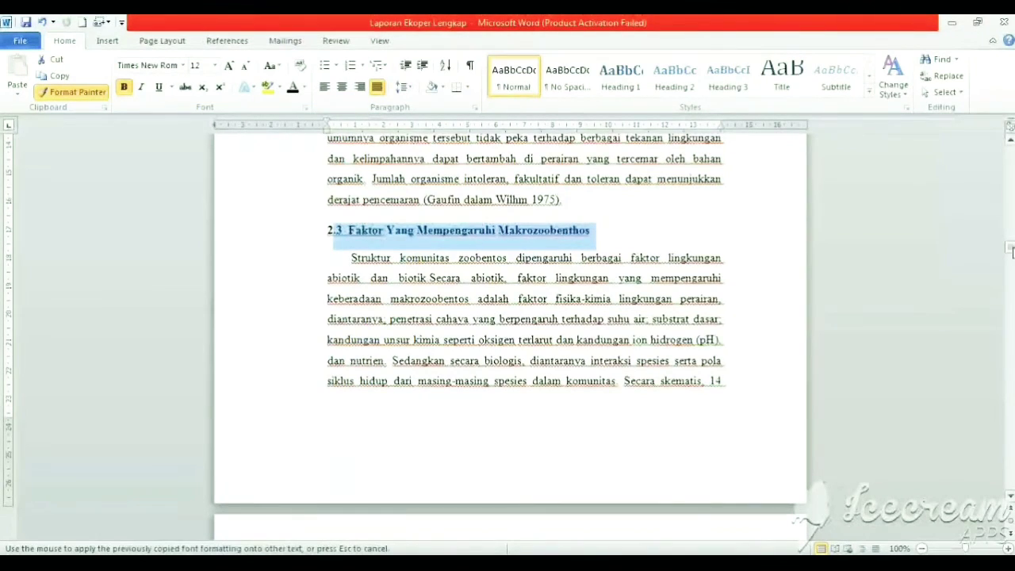
left_click_drag(1011, 248, 1011, 197)
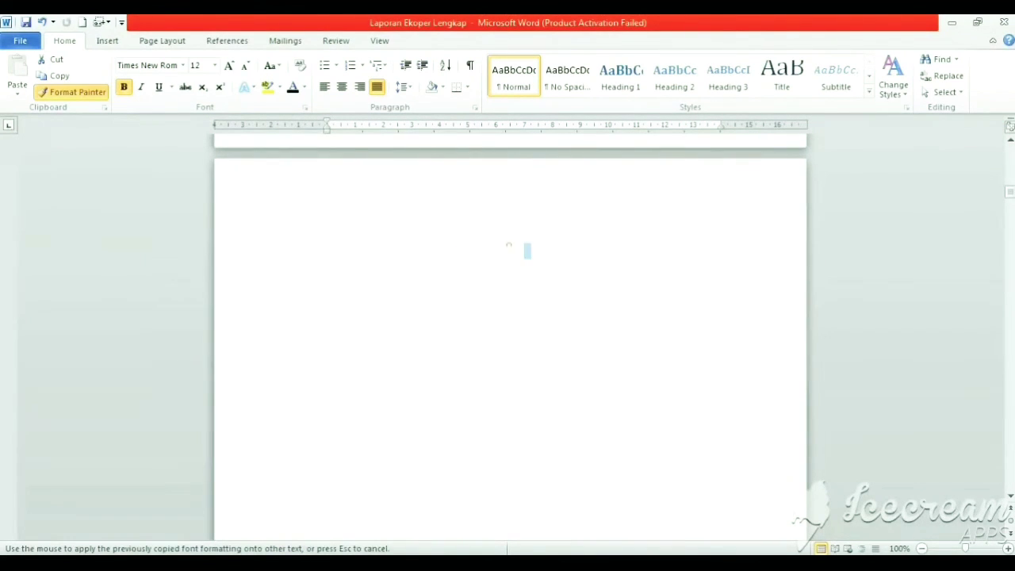
left_click(511, 246)
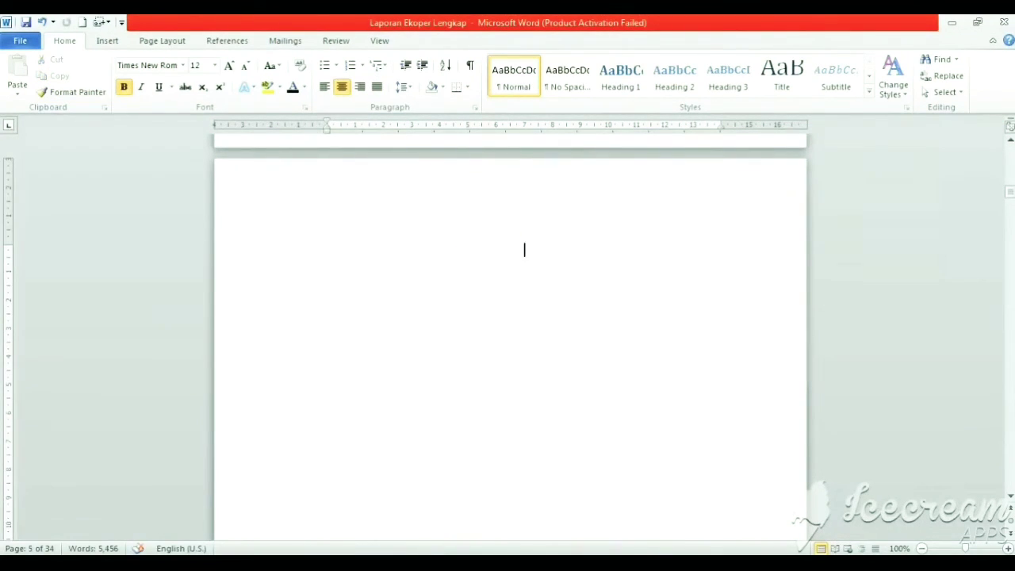
left_click(228, 41)
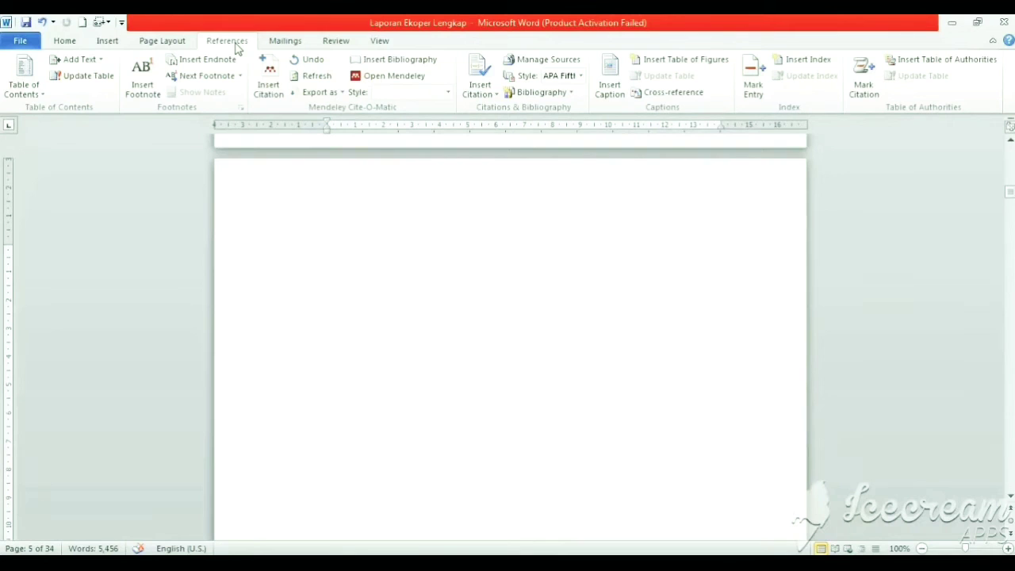
left_click(42, 94)
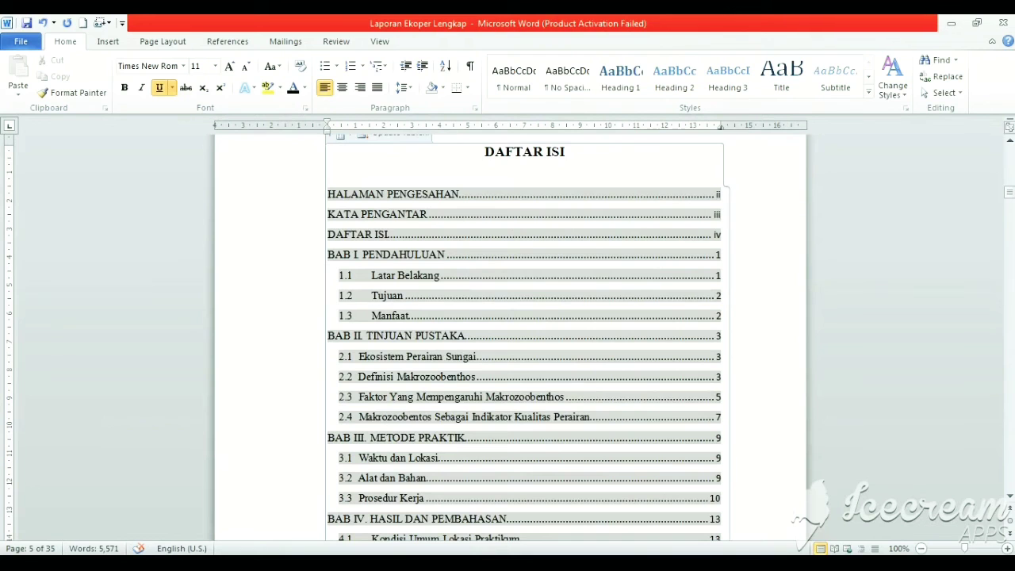
Review the table of contents and follow its Latar Belakang entry to the heading.
left_click_drag(1012, 197, 1012, 197)
left_click_drag(1012, 193, 1012, 195)
left_click(384, 276, "ctrl")
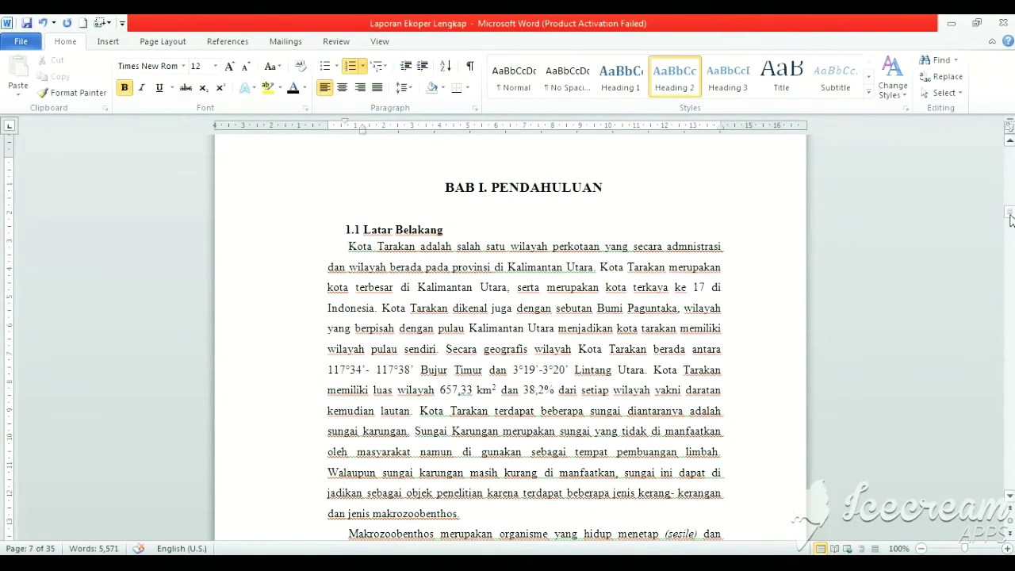
Return to the DAFTAR ISI page and update the table of contents.
left_click_drag(1010, 220, 1011, 195)
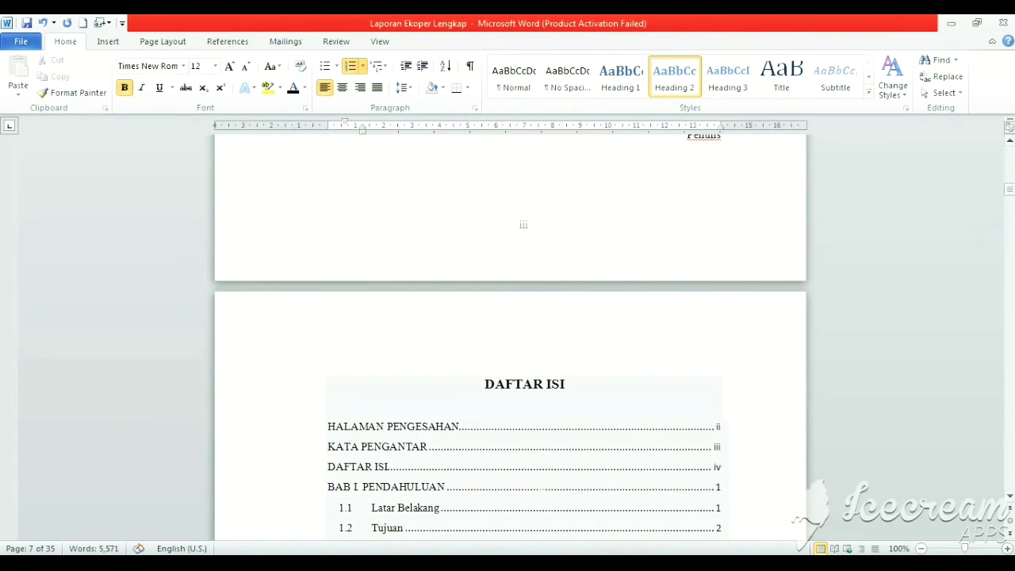
left_click(541, 489)
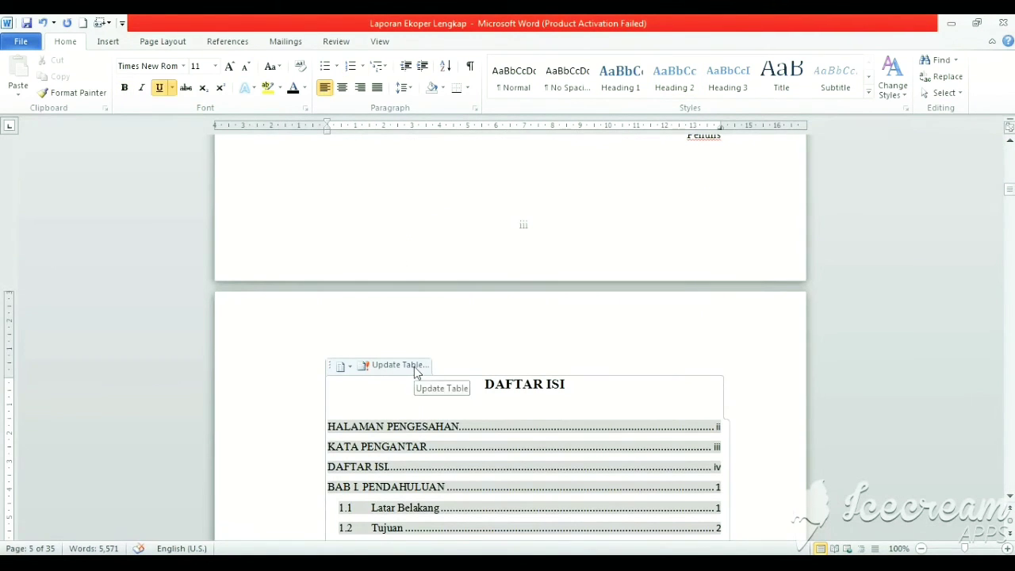
left_click(415, 370)
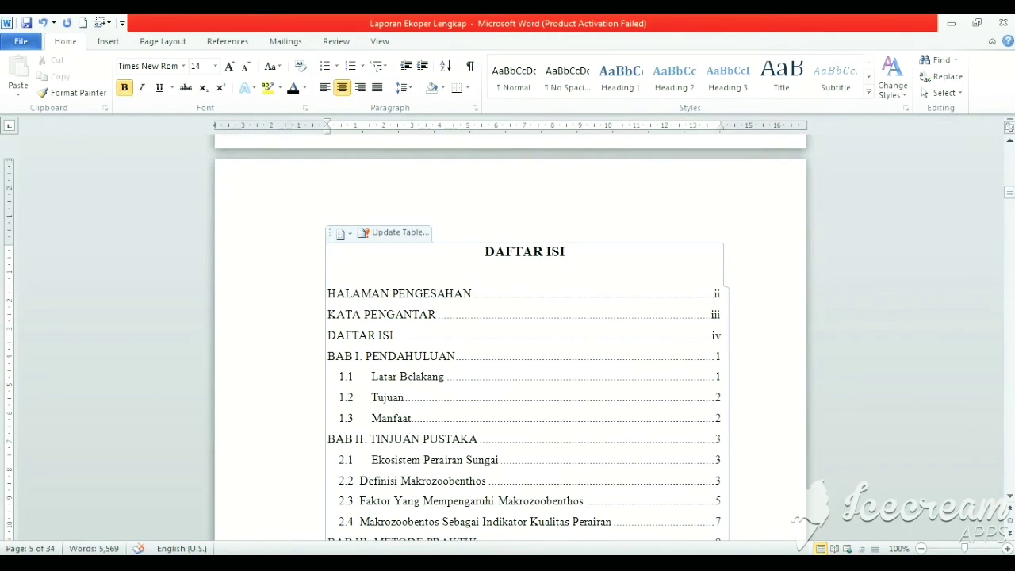
Show the Navigation pane to list the document's headings beside the page.
mouse_move(1010, 192)
left_mouse_down()
mouse_move(1010, 249)
mouse_move(1011, 197)
left_mouse_up()
left_click(380, 42)
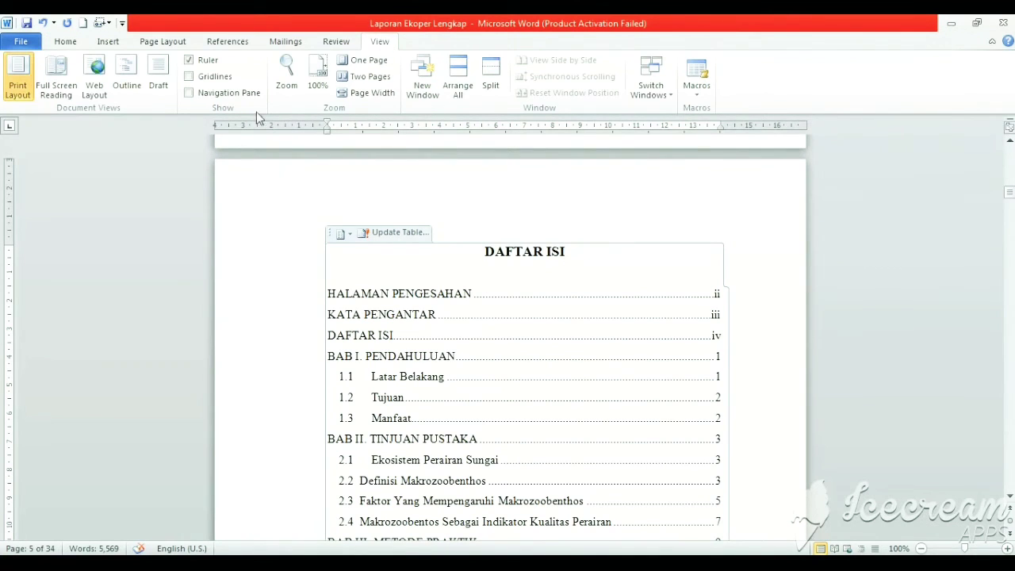
left_click(189, 94)
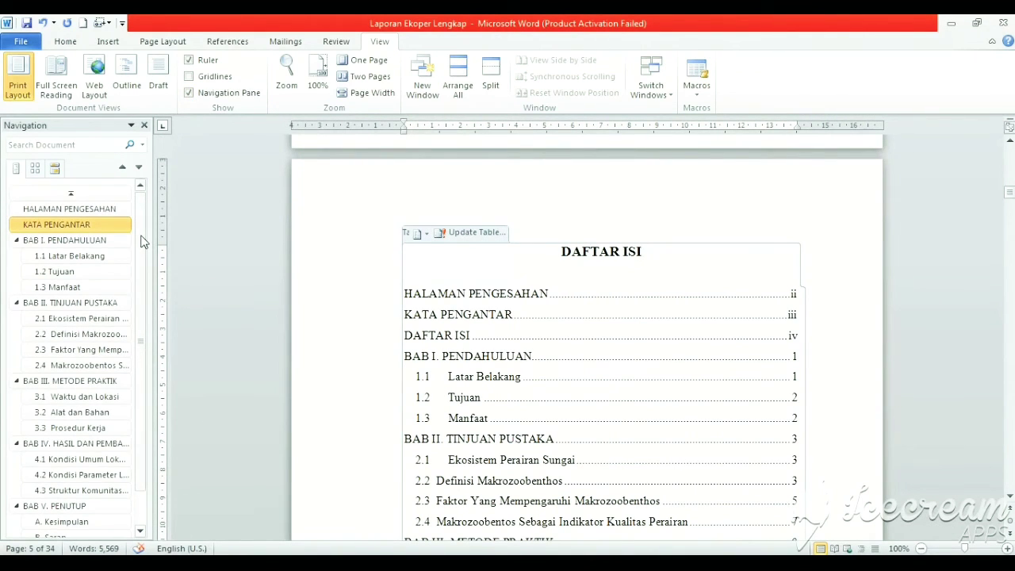
Look through the outline of chapter headings and jump to the 3.1 Waktu dan Lokasi section.
scroll(141, 242, "down", 2)
scroll(140, 246, "up", 2)
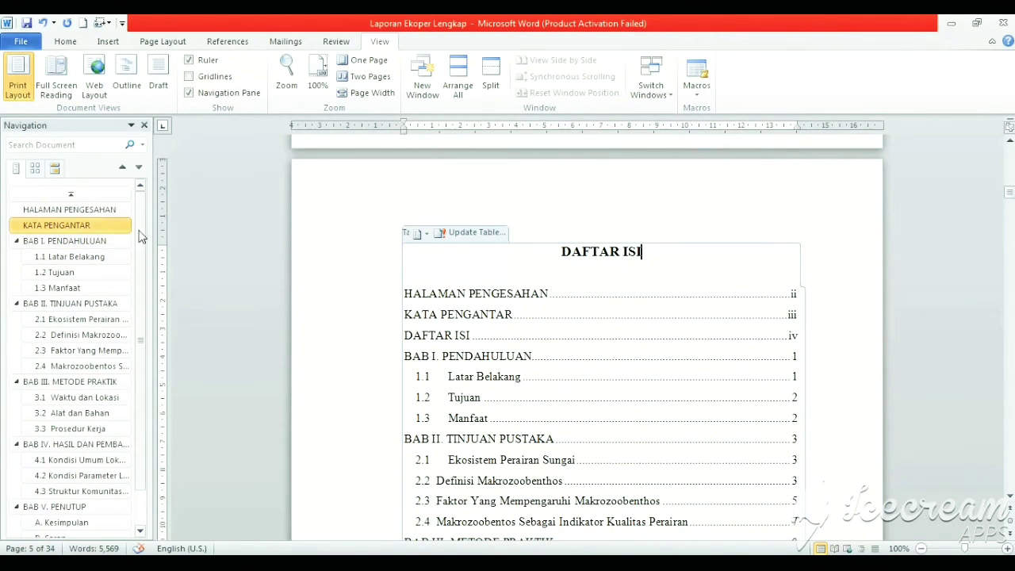
scroll(140, 246, "down", 1)
scroll(139, 262, "down", 1)
scroll(140, 220, "up", 2)
scroll(137, 306, "down", 3)
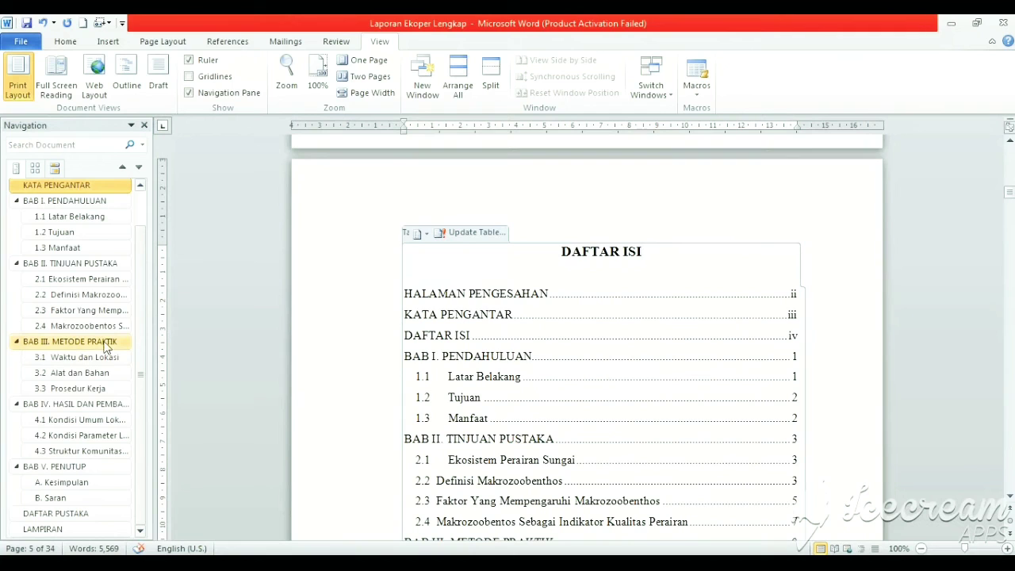
left_click(89, 361)
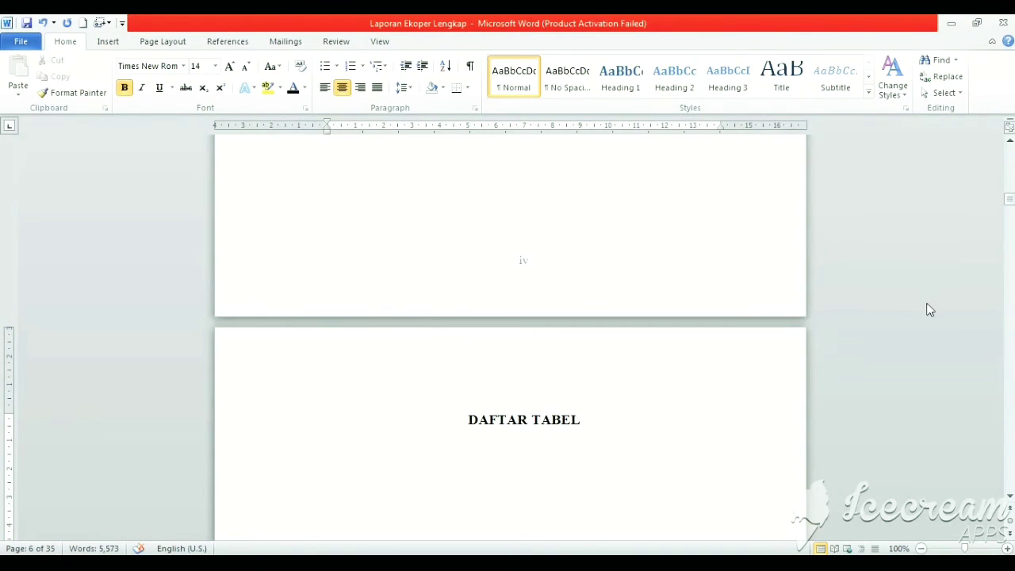
Start a caption for the Alat and Fungsi tools table and create a new caption label named TABEL.
left_click_drag(1012, 204, 1011, 298)
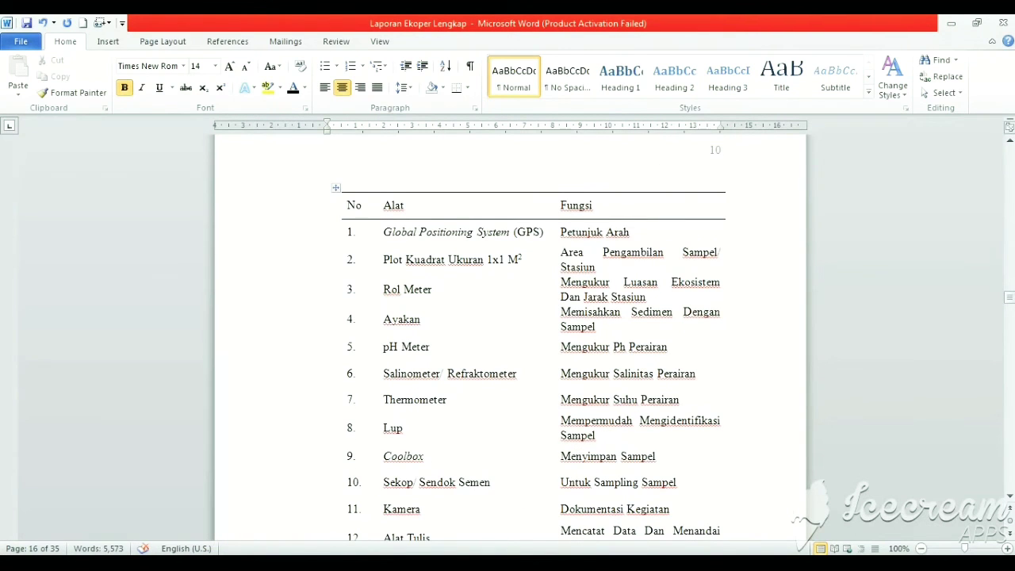
left_click(337, 188)
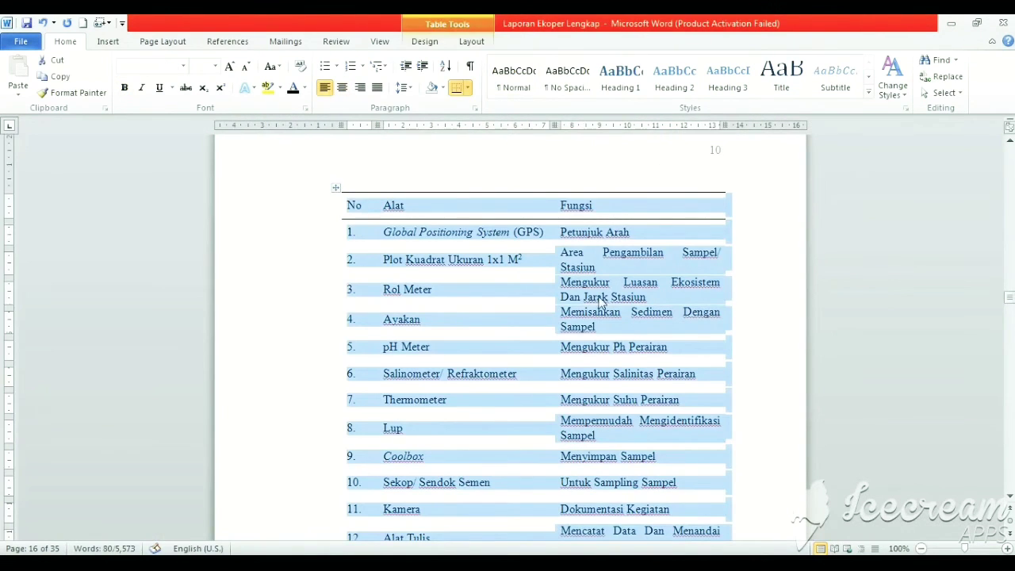
right_click(716, 319)
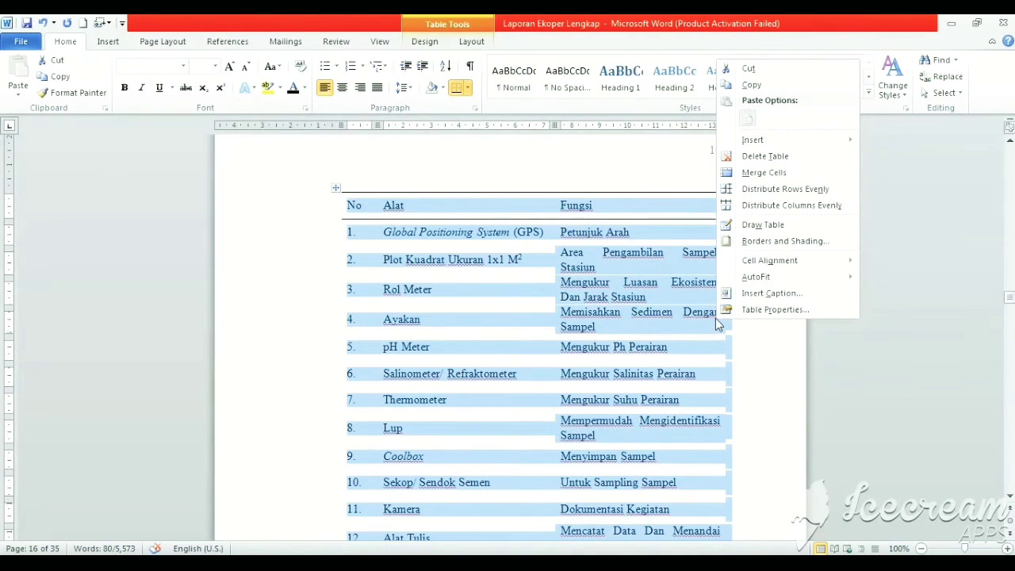
left_click(752, 294)
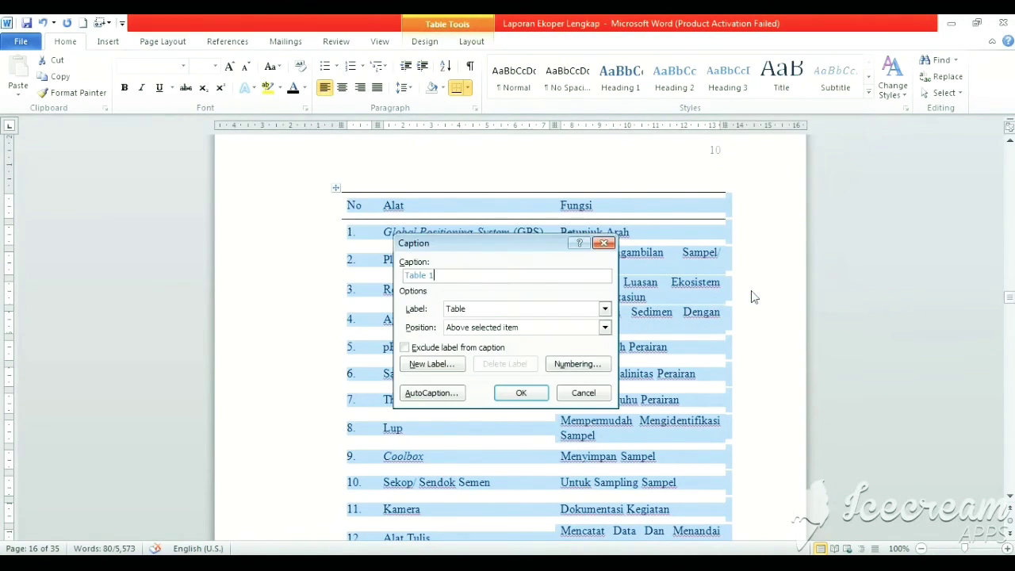
left_click(606, 310)
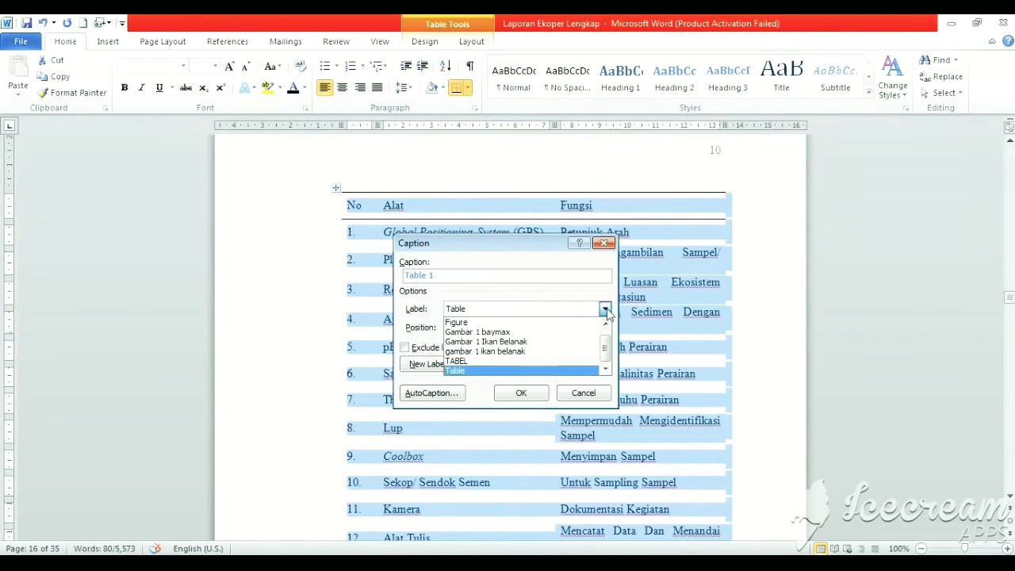
left_click(605, 310)
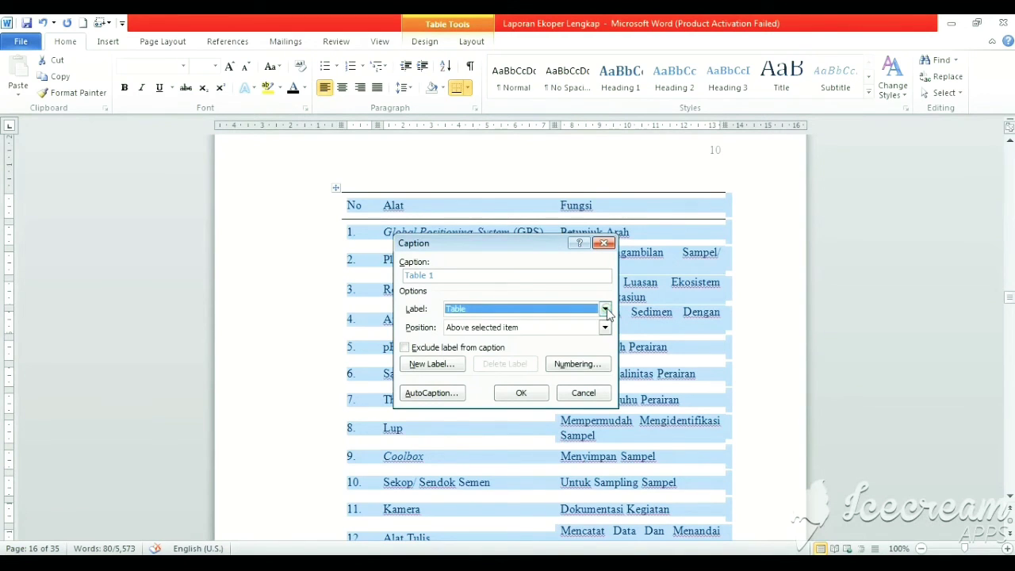
left_click(429, 366)
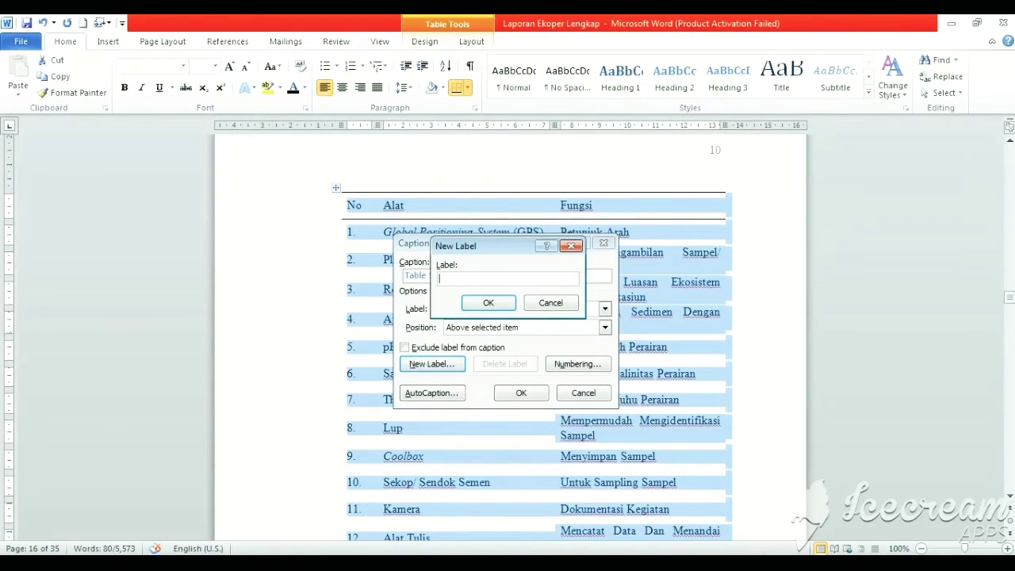
type("TABEL")
left_click(489, 304)
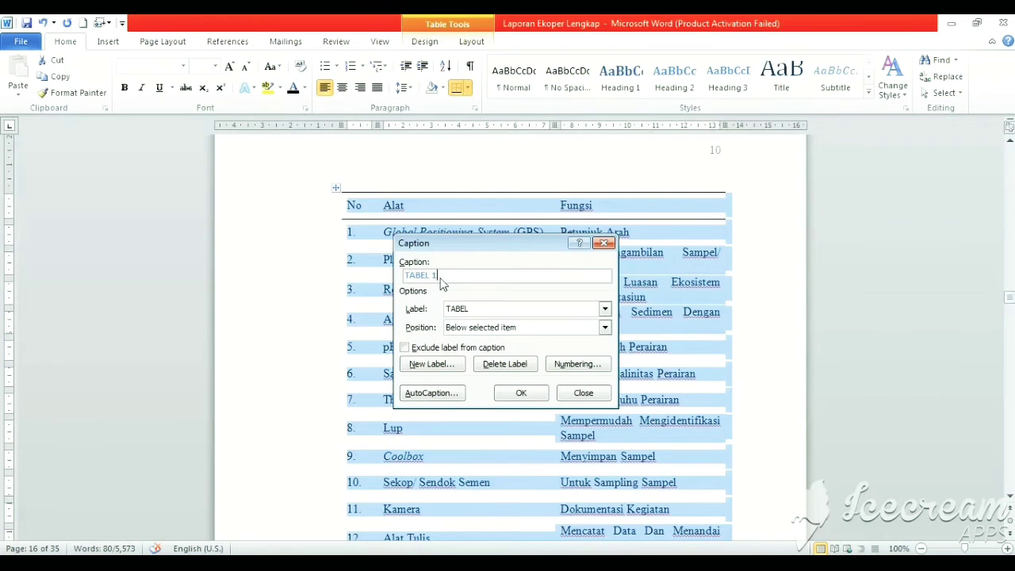
Complete the caption text as "TABEL 1. Alat dan Fungsinya" and insert it below the tools table.
type(".")
type("ungsinya")
left_click(531, 395)
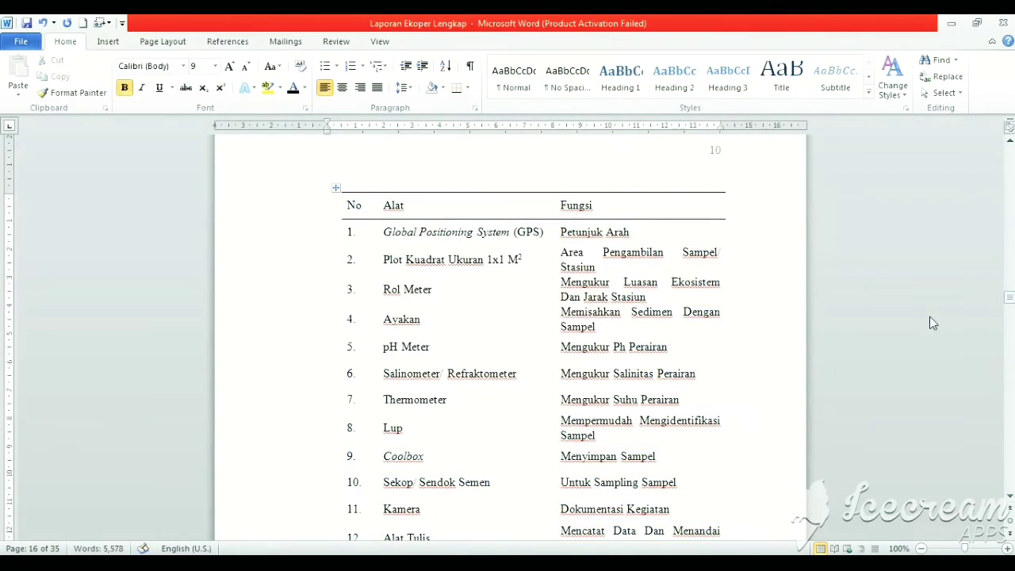
Format the TABEL 1 caption in Times New Roman at 11 pt.
left_click_drag(1010, 298, 1010, 300)
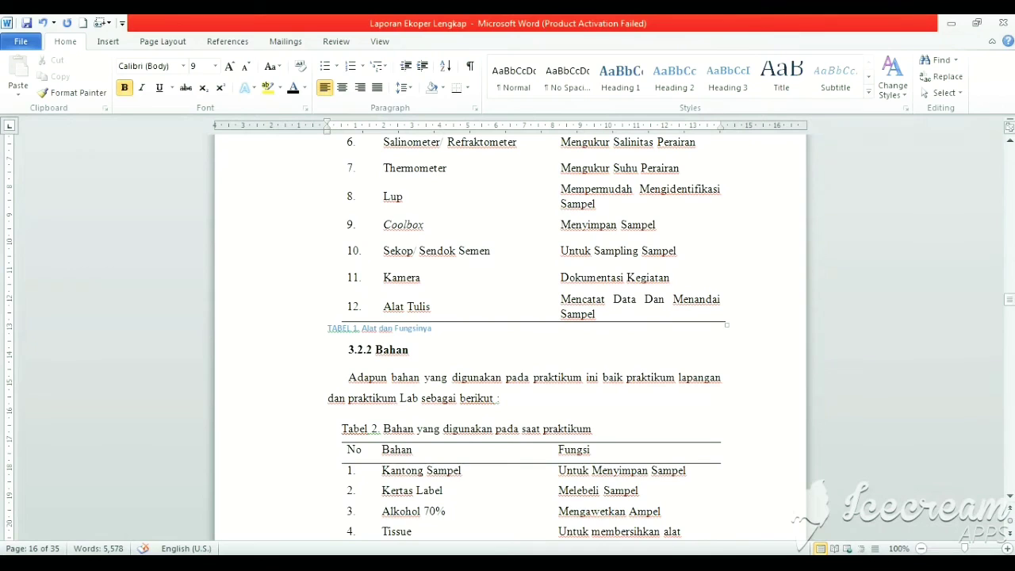
left_click_drag(435, 327, 340, 335)
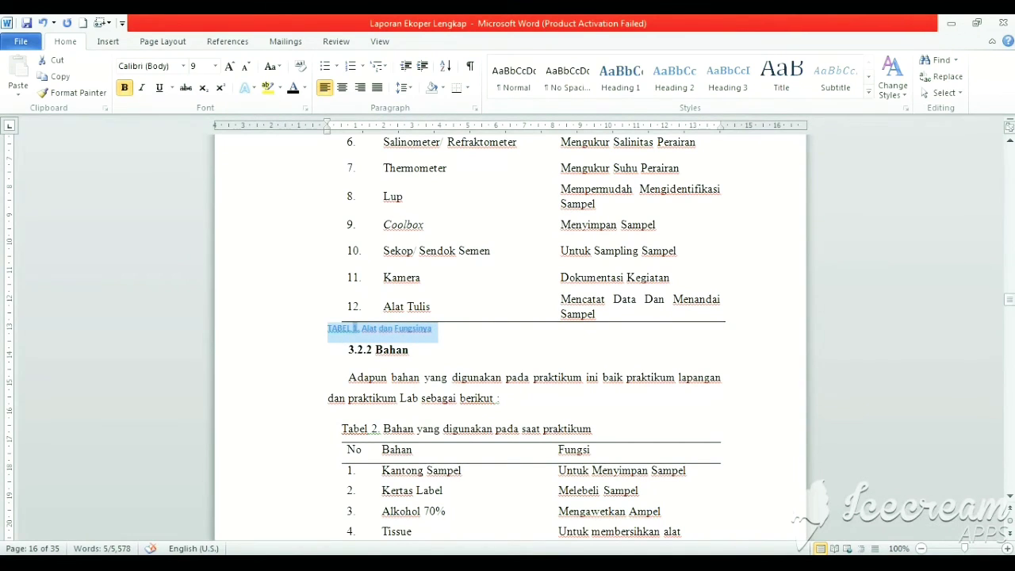
left_click(230, 68)
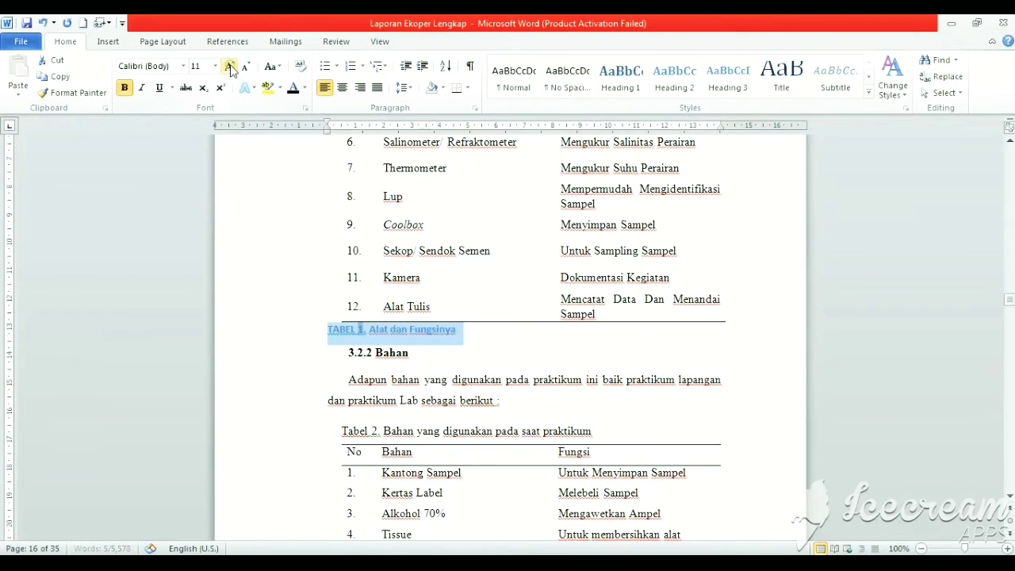
left_click(230, 68)
left_click(230, 67)
left_click(246, 67)
left_click(183, 66)
left_click(178, 155)
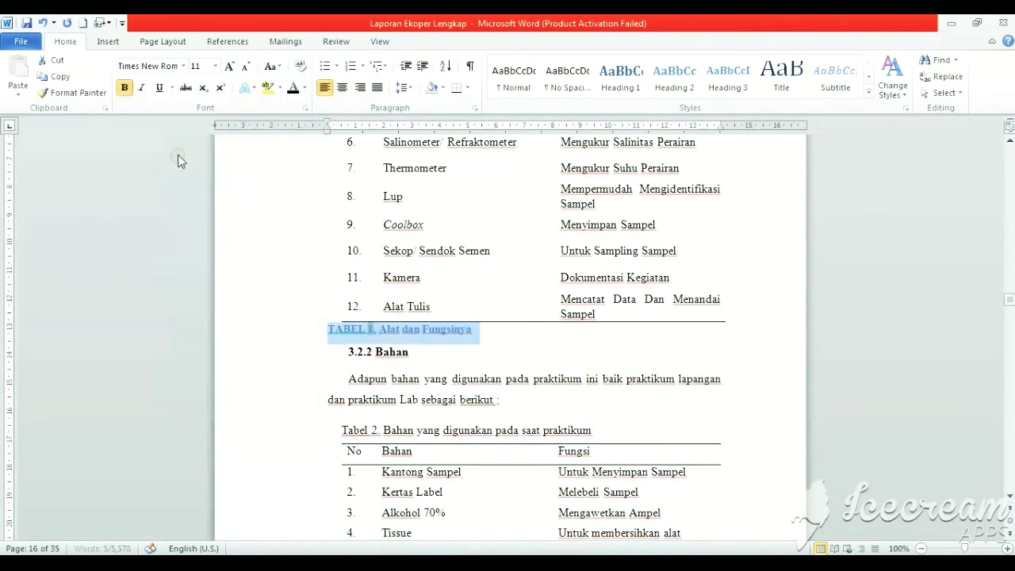
Centre the TABEL 1 caption, convert its text to uppercase and colour it black.
left_click(342, 87)
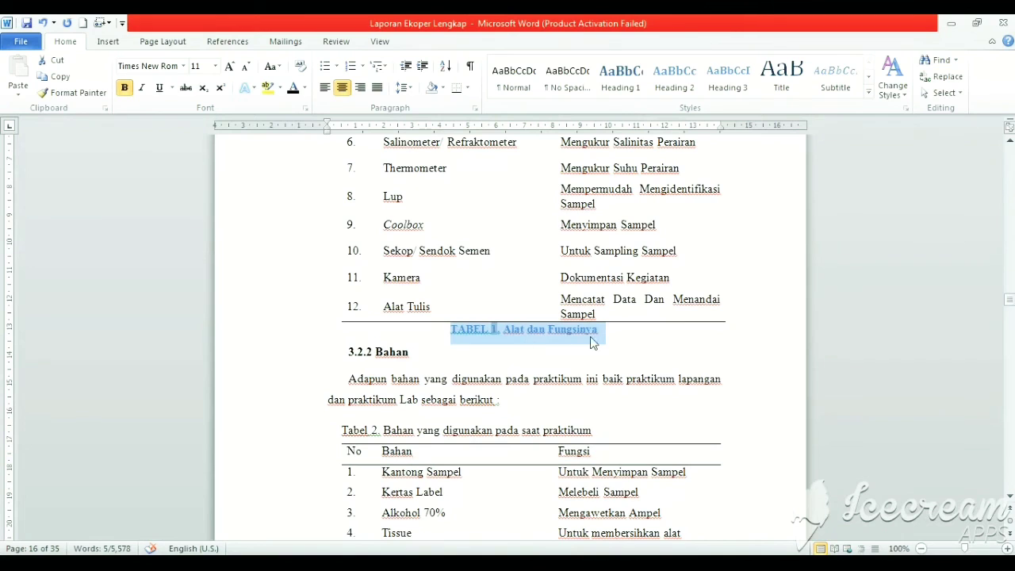
left_click(279, 69)
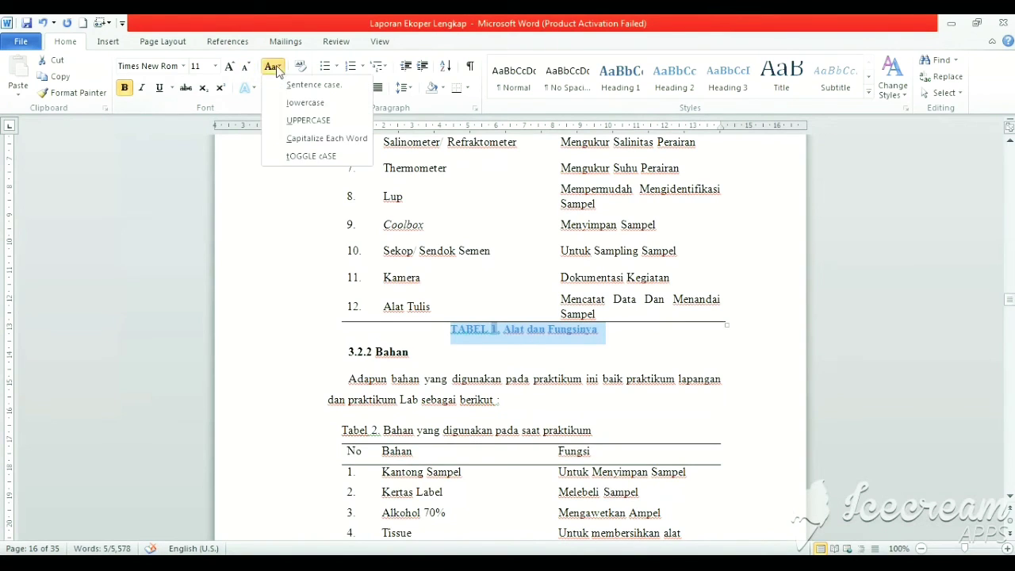
left_click(301, 123)
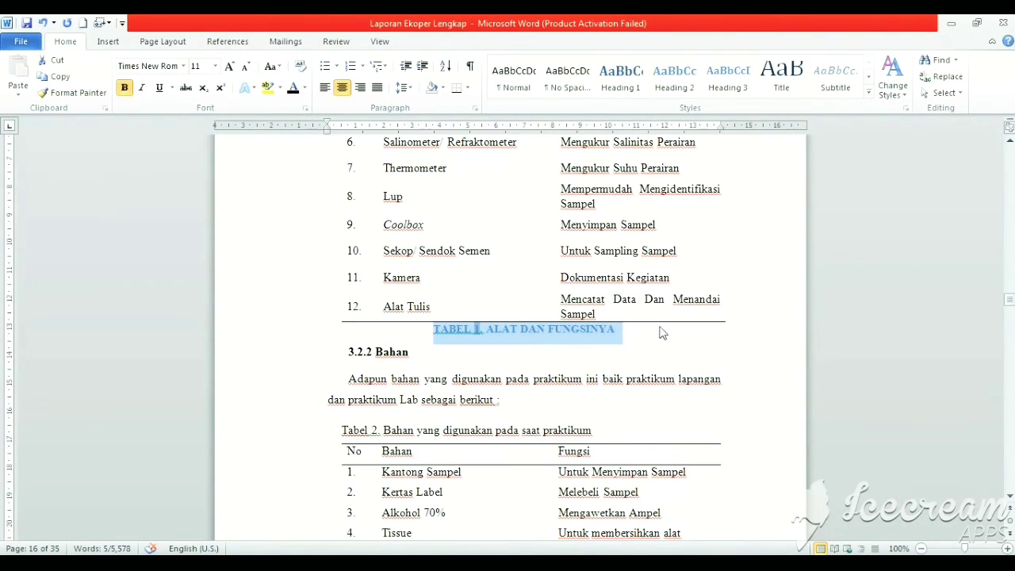
left_click(294, 90)
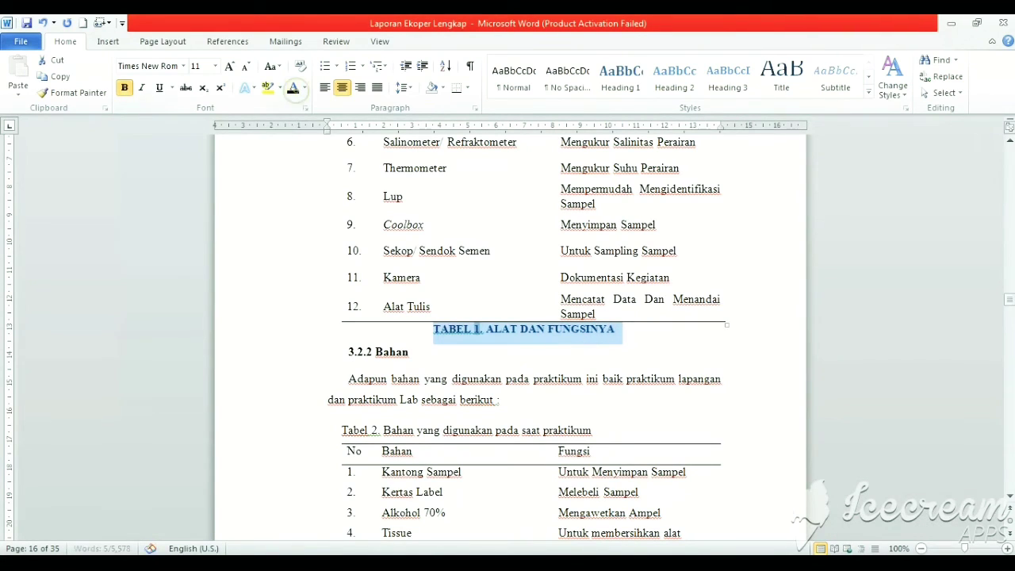
Insert the caption "TABEL 2. BAHAN DAN FUNGSINYA" below the Bahan table in section 3.2.2.
left_click_drag(1012, 308, 1013, 306)
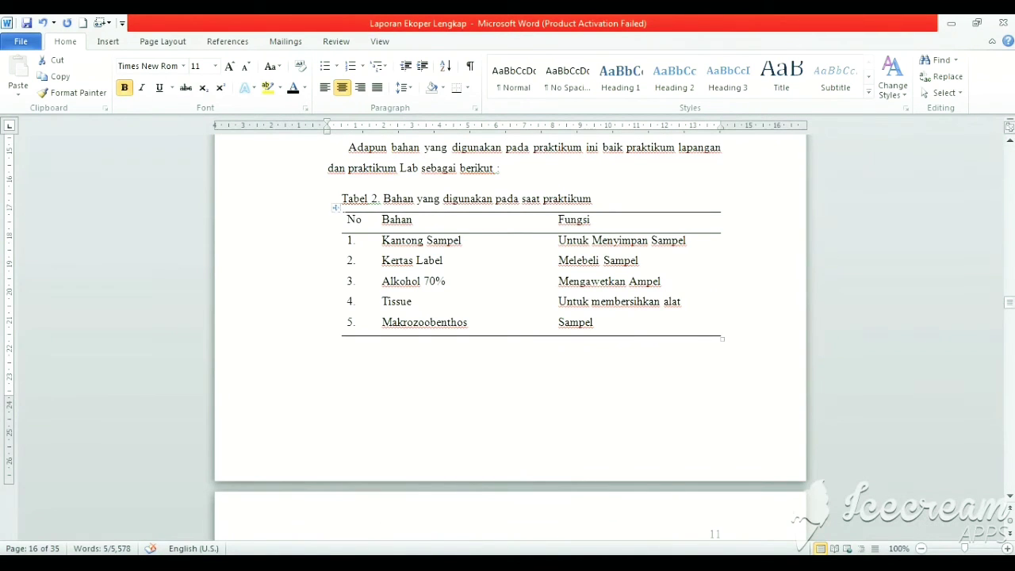
left_click(336, 208)
right_click(667, 285)
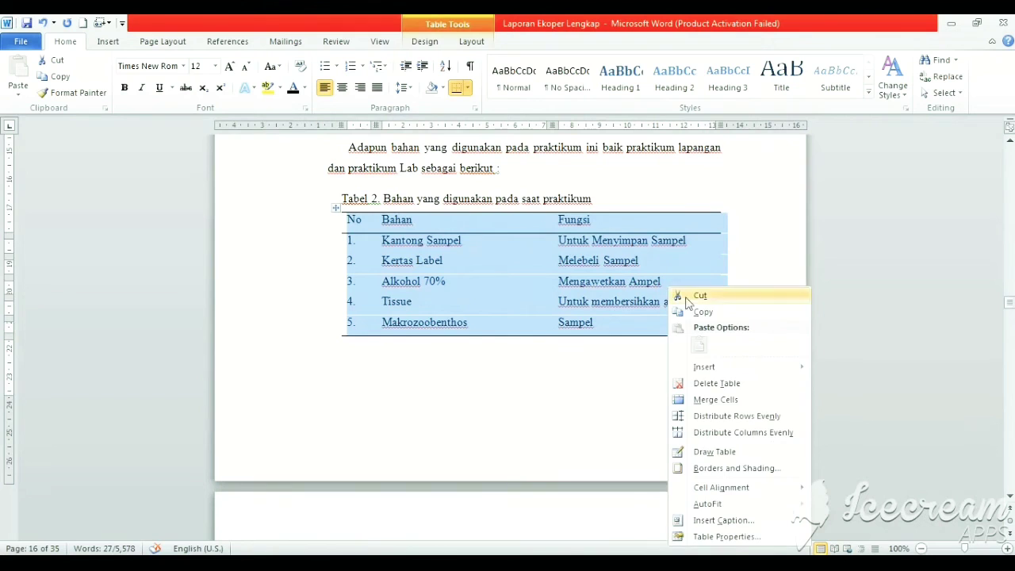
left_click(723, 521)
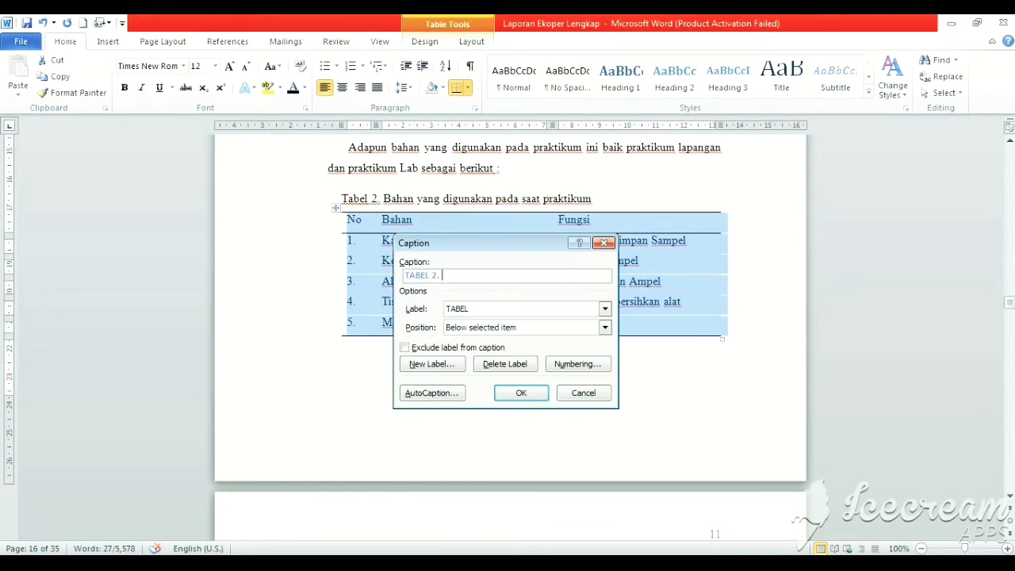
type("BAHAN DAN FUNGSINYA")
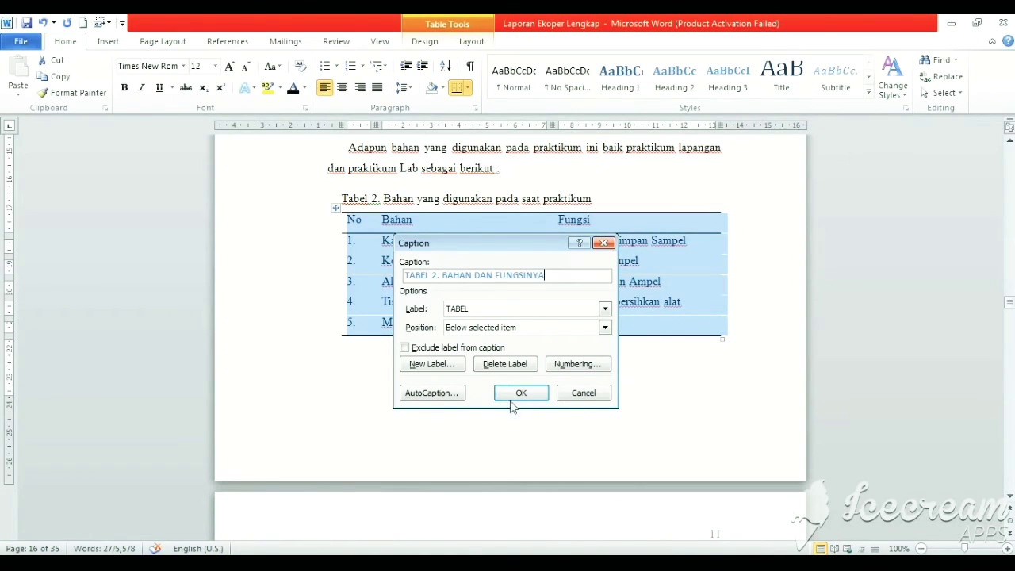
left_click(515, 392)
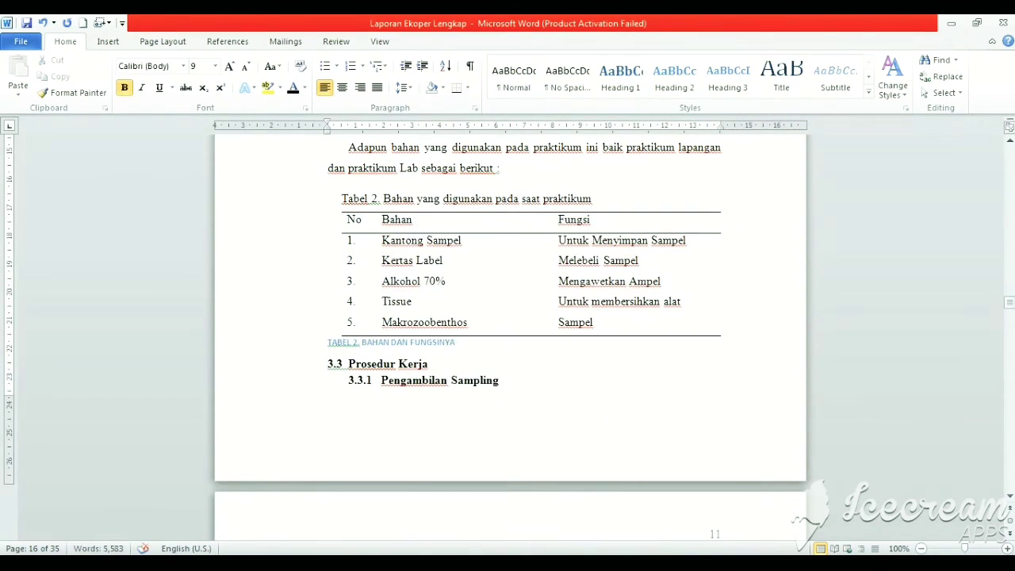
Format the TABEL 2 caption as black, centred Times New Roman at 12 pt.
left_click_drag(455, 342, 330, 351)
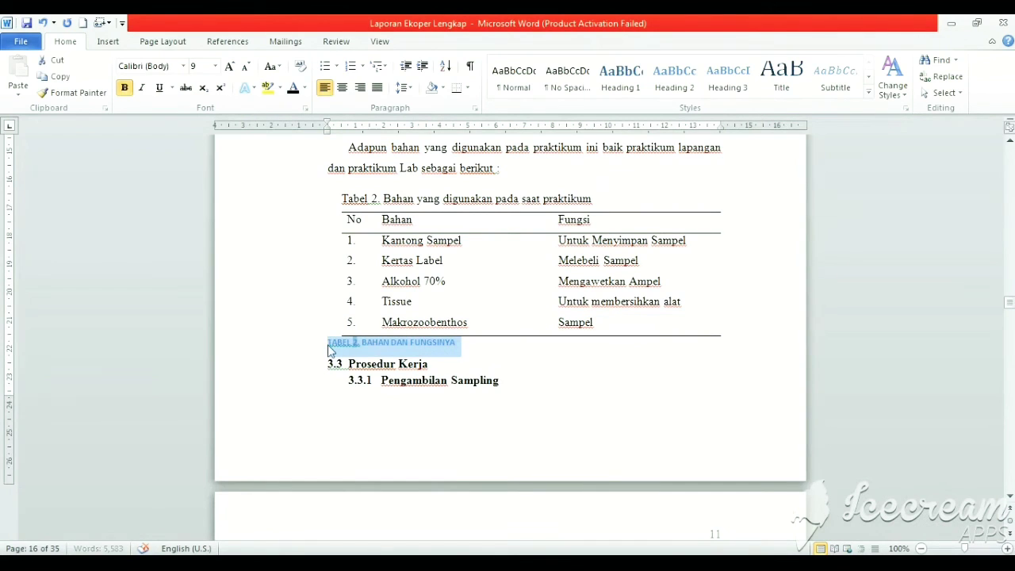
left_click(294, 89)
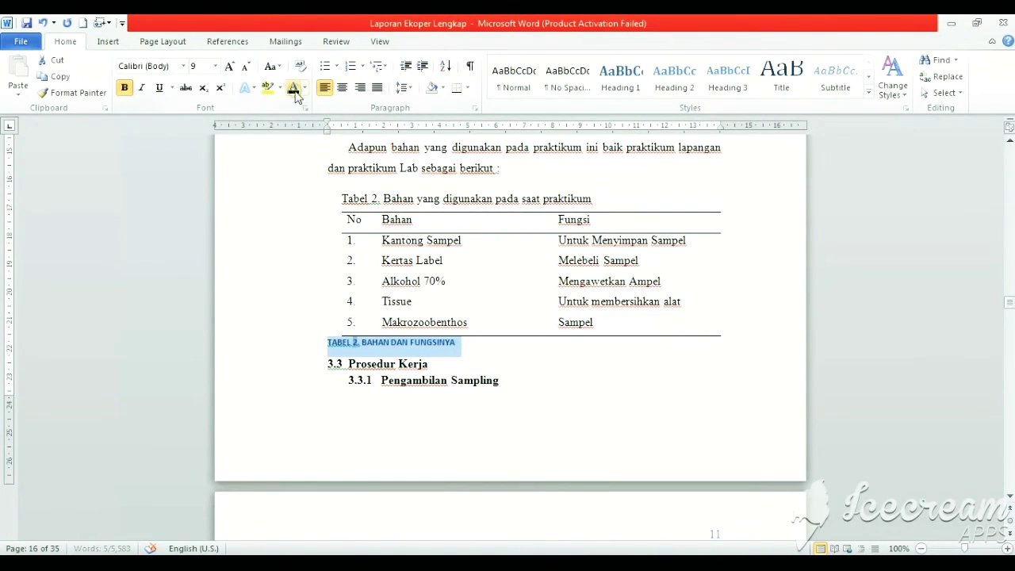
left_click(183, 66)
left_click(195, 151)
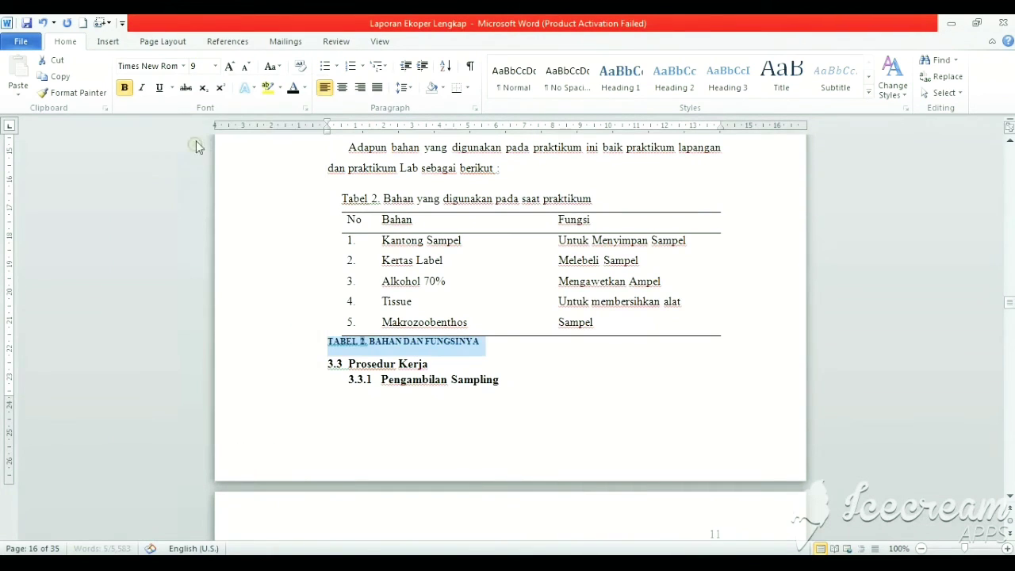
left_click(230, 67)
left_click(230, 67)
left_click(230, 67)
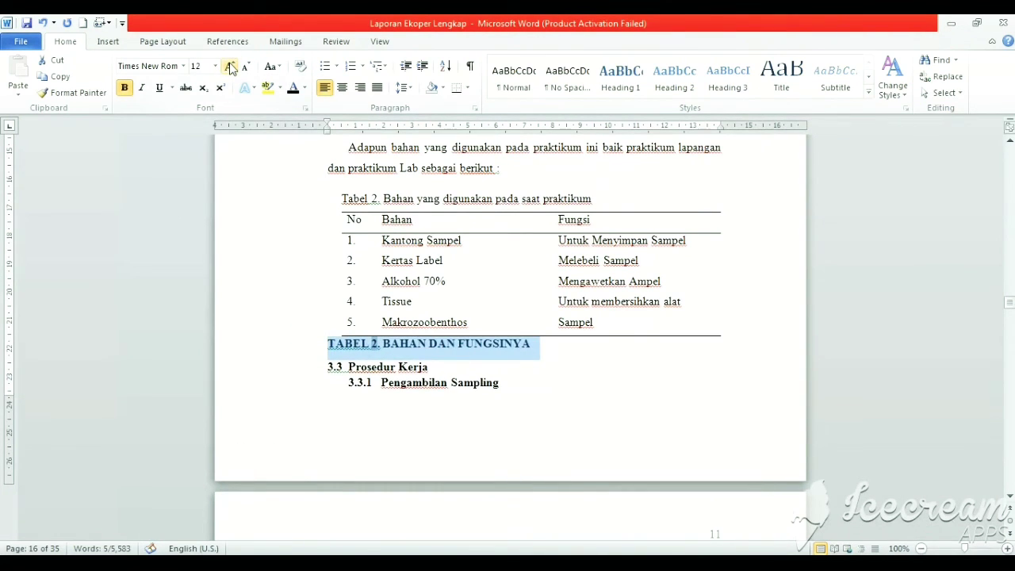
left_click(342, 87)
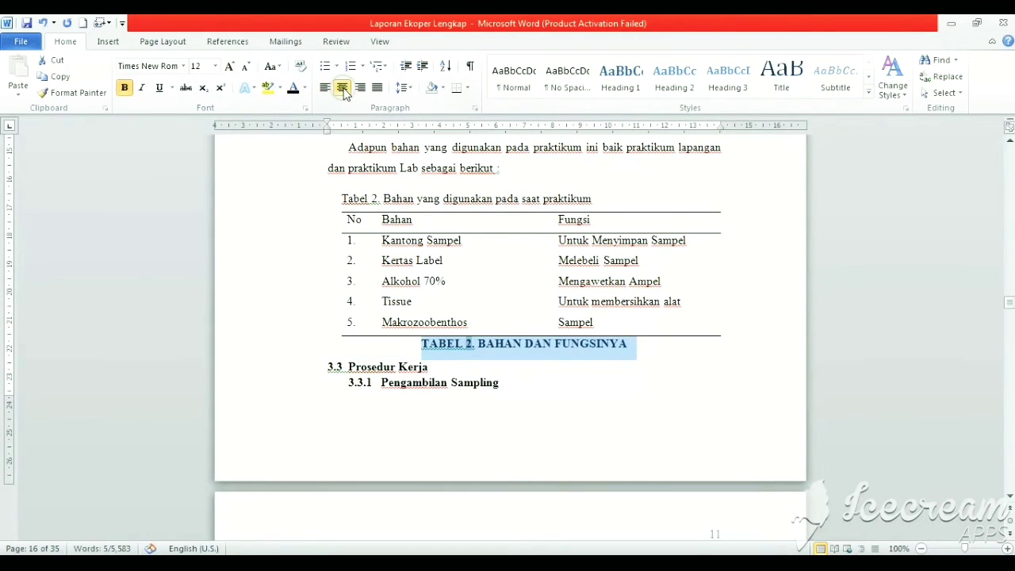
left_click(651, 361)
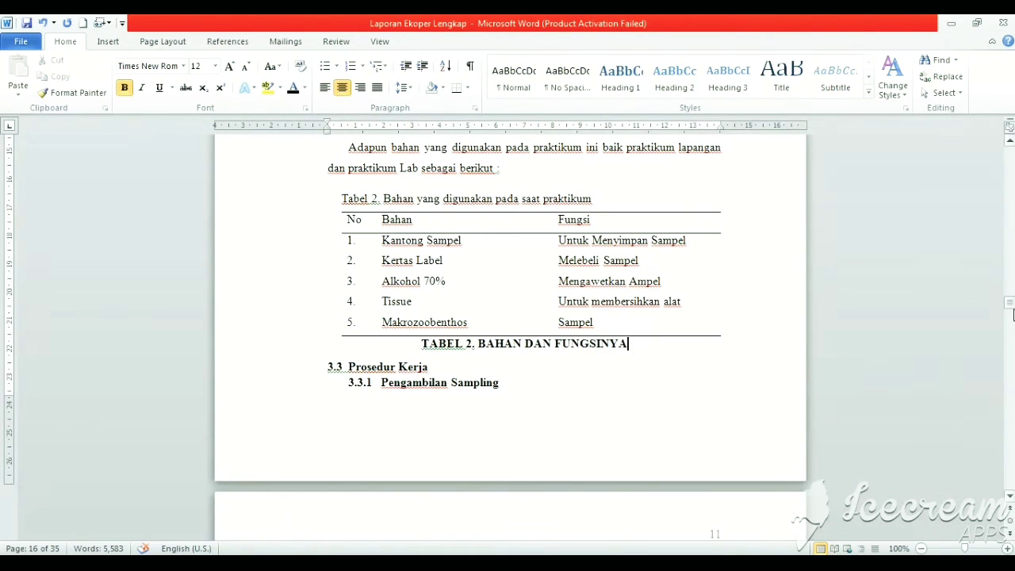
Insert the caption "TABEL 3. KELIMPAHAN" below the table in section 4.3.3 Kelimpahan relatif.
left_click_drag(1011, 302, 1012, 397)
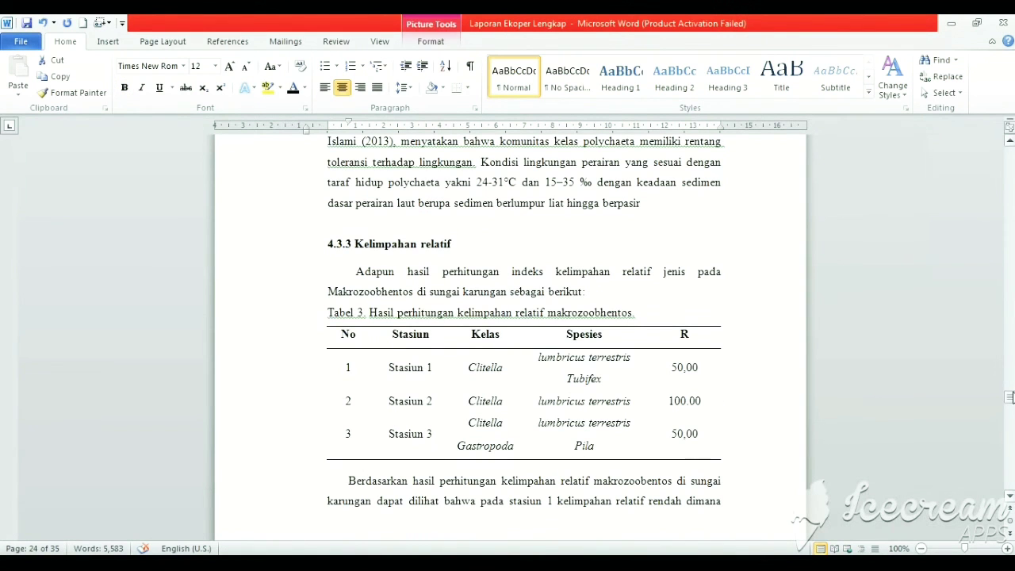
left_click(321, 325)
right_click(321, 325)
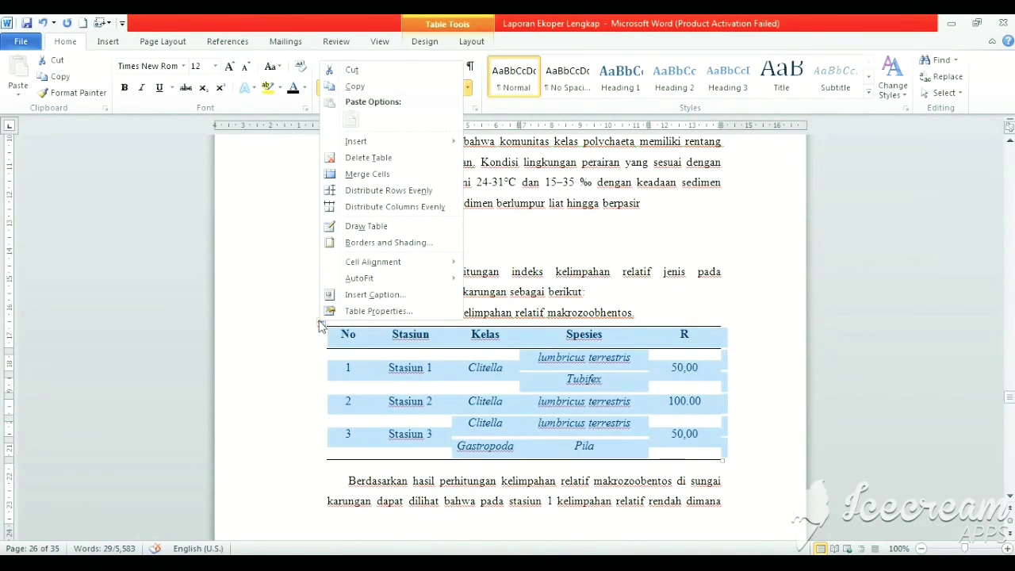
left_click(365, 294)
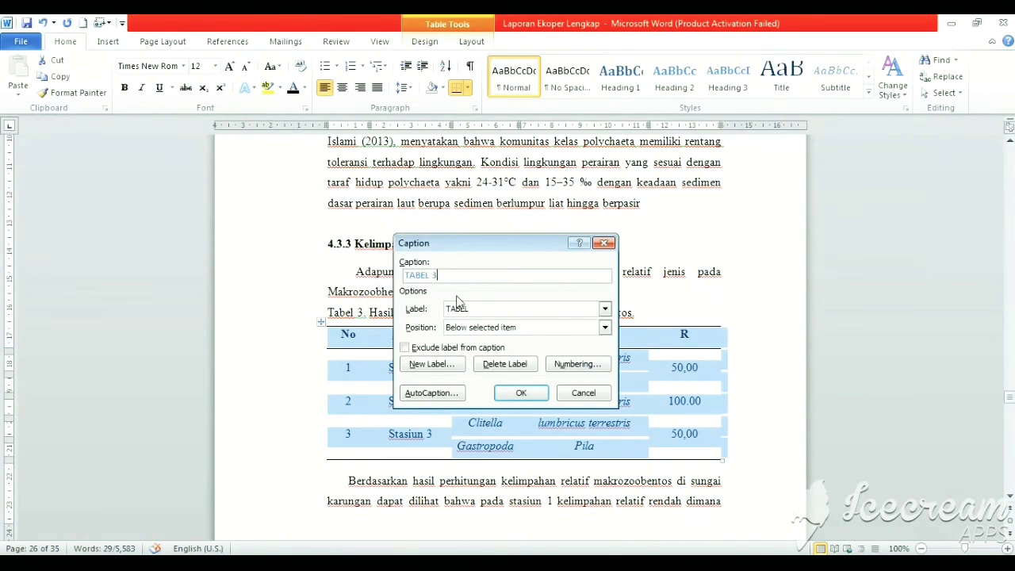
type(". KELIMPAHAN")
left_click(516, 395)
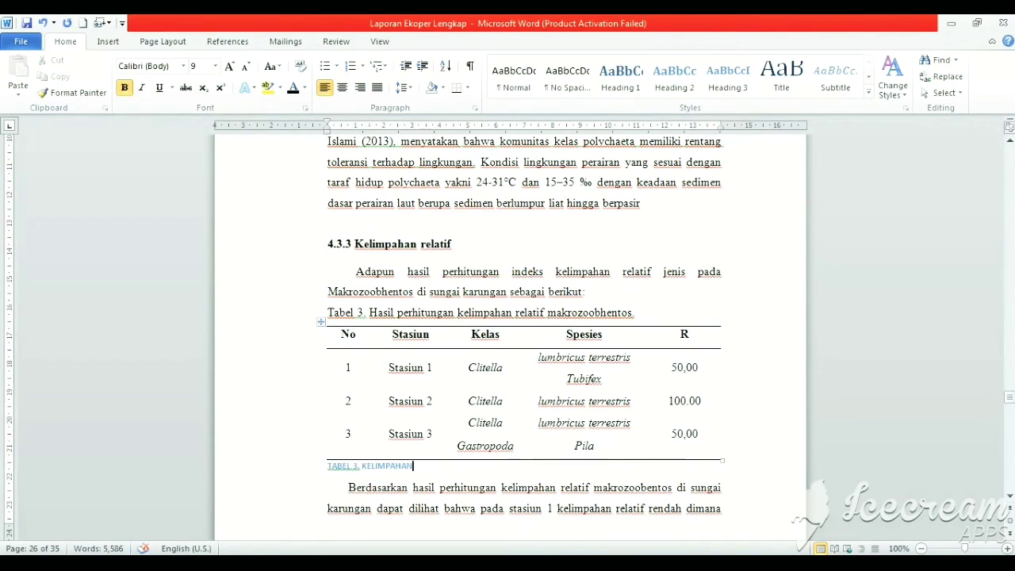
Format the TABEL 3 caption as black, centred Times New Roman at 12 pt.
left_click_drag(419, 466, 328, 468)
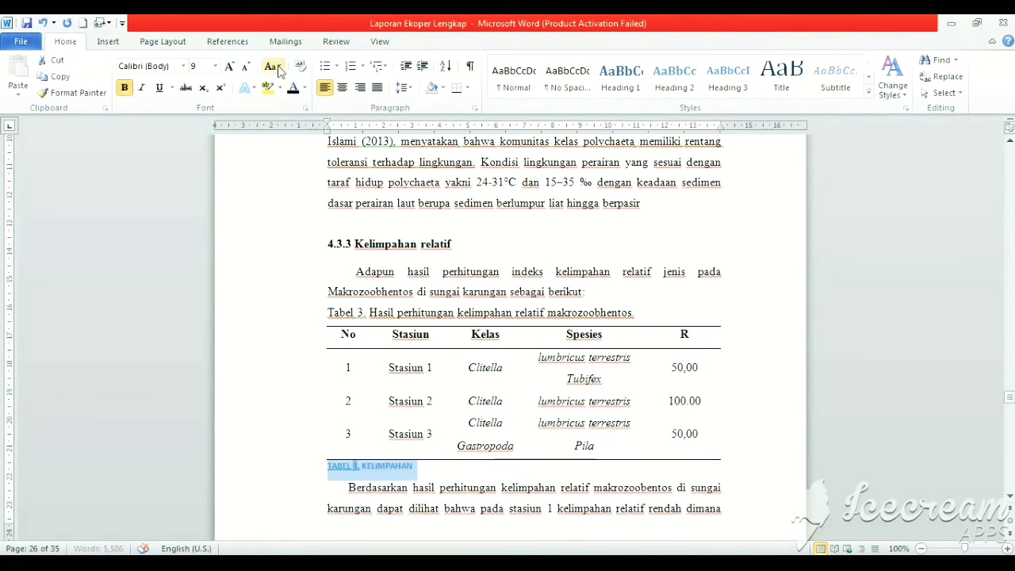
left_click(215, 66)
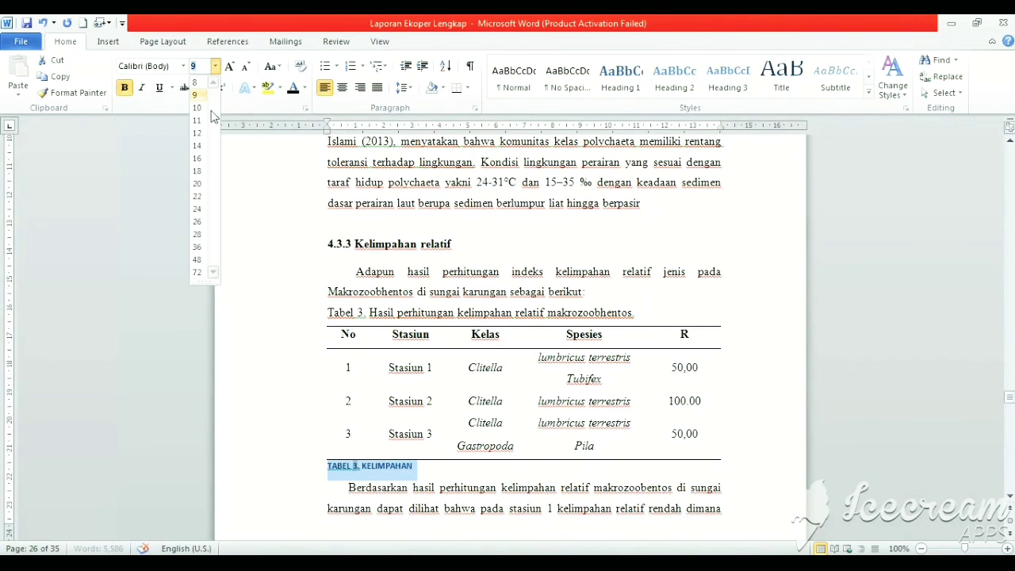
left_click(198, 133)
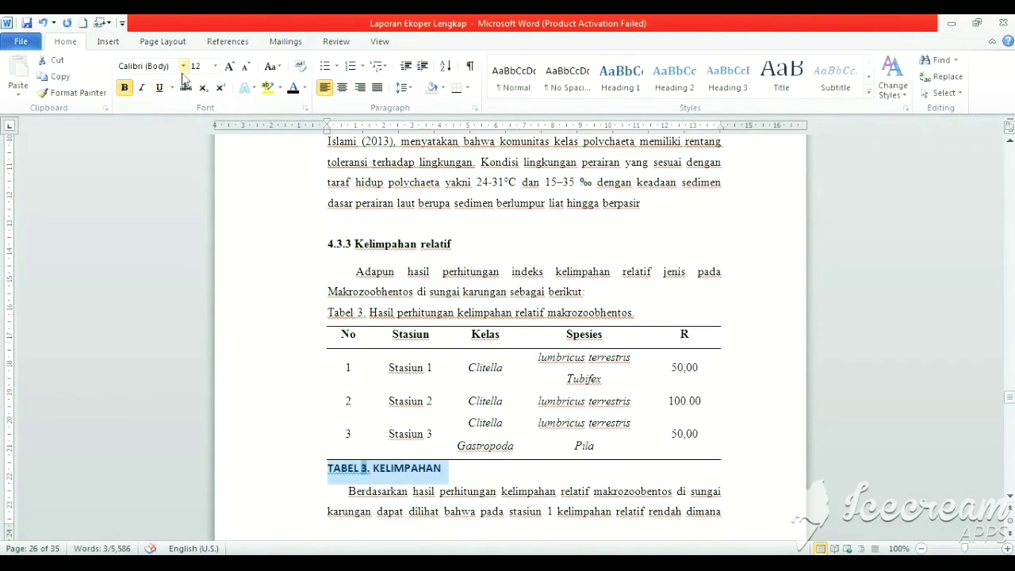
left_click(183, 66)
left_click(187, 148)
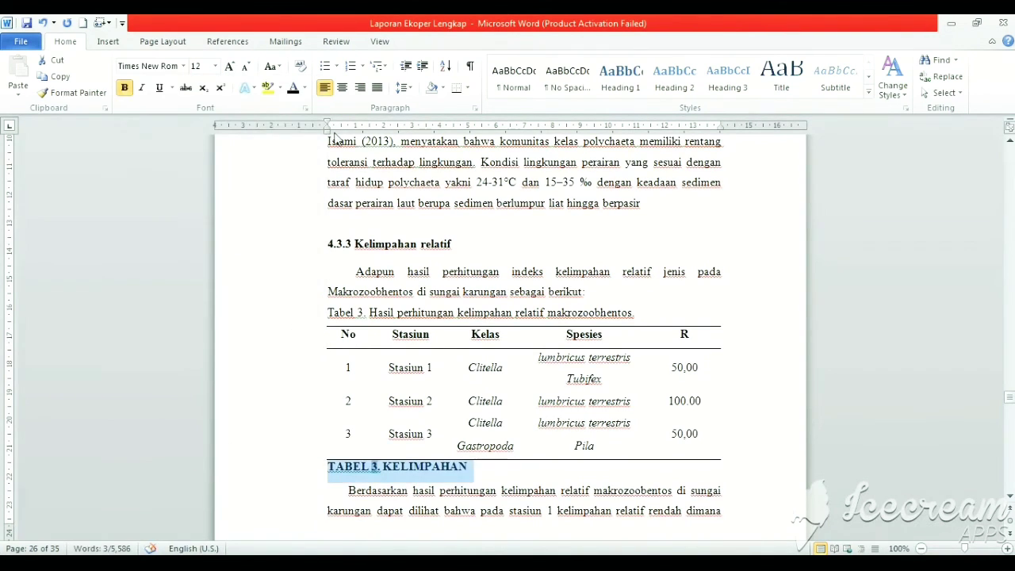
left_click(341, 87)
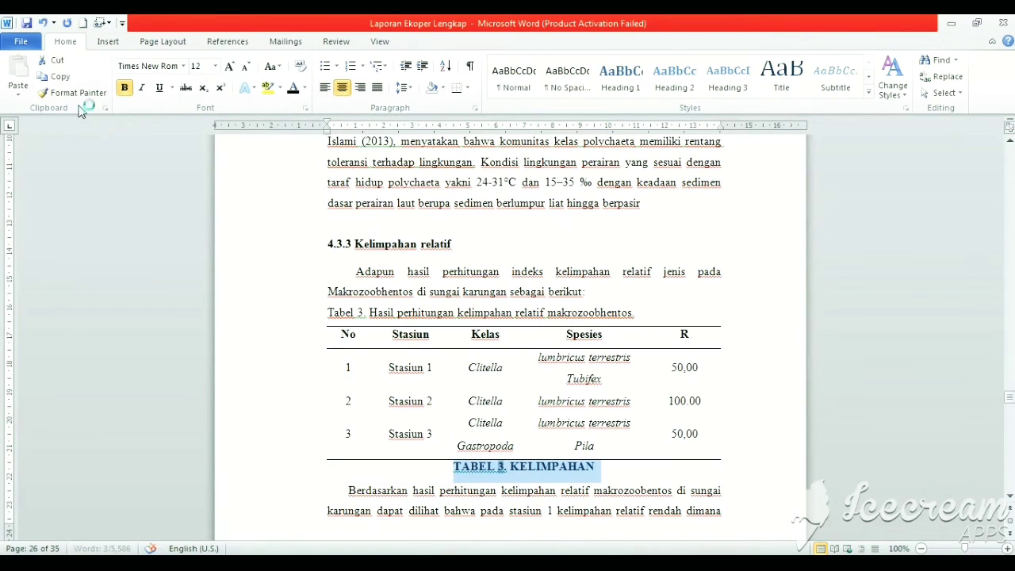